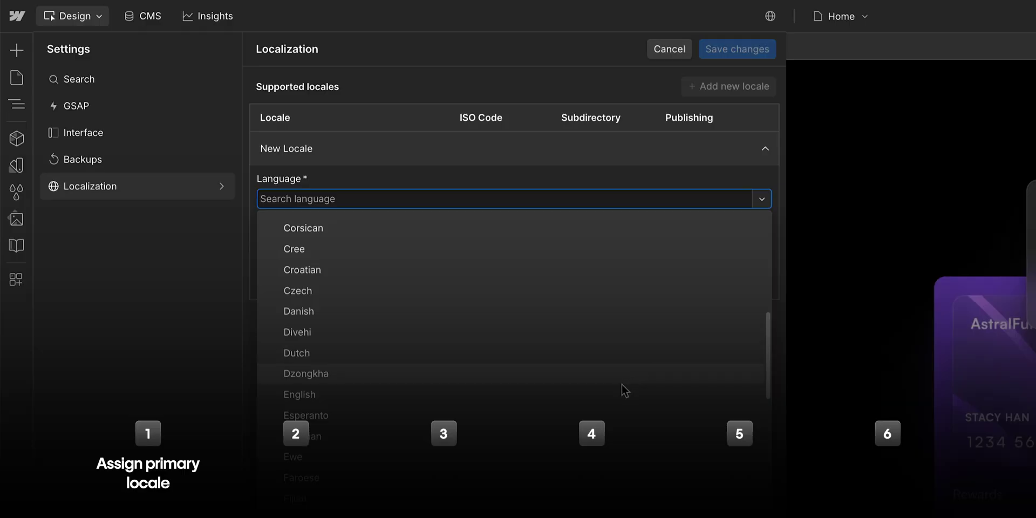
Step: Choose English as the primary language and translate the Get started button into Icelandic
click(617, 395)
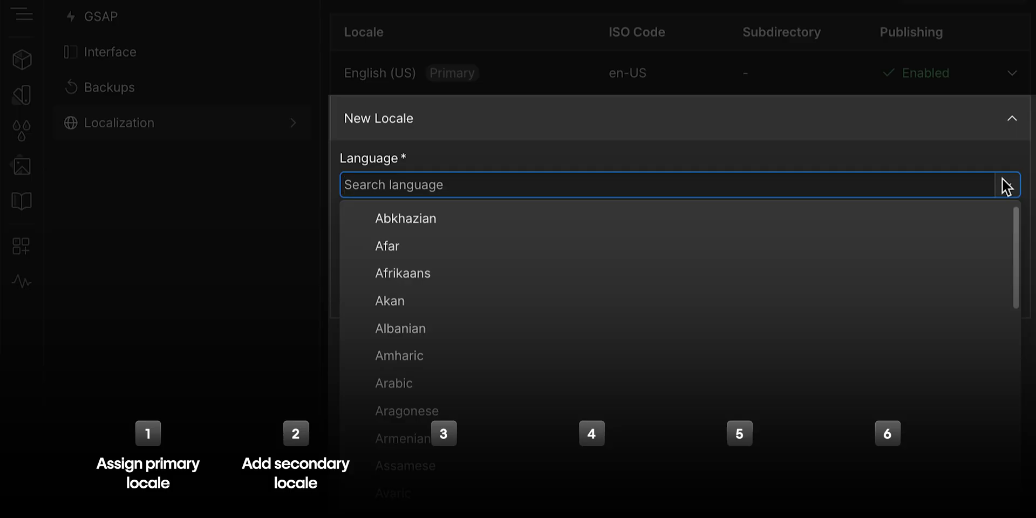
text(ice)
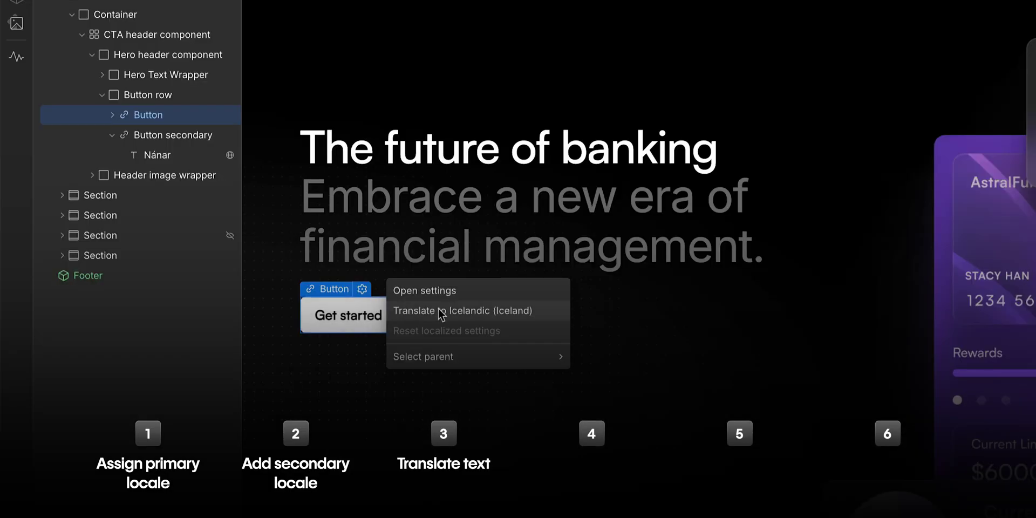
click(438, 309)
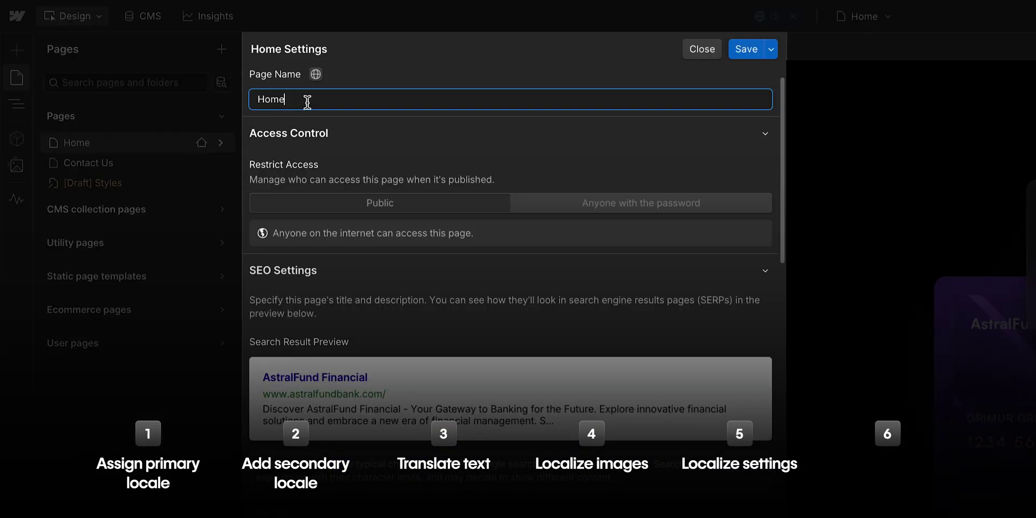
click(316, 75)
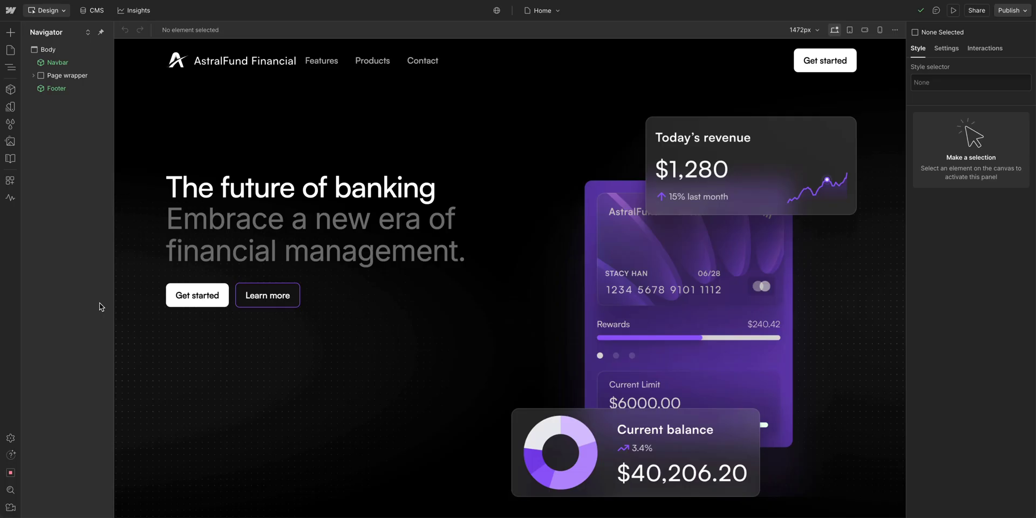
Step: Scroll through the AstralFund Home page to review its hero and cards
scroll(136, 298, down, 10)
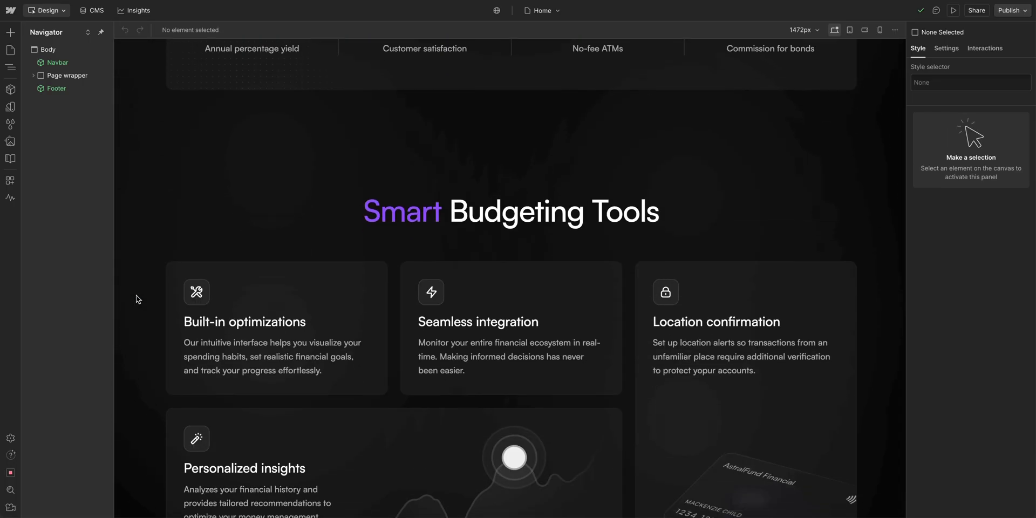
scroll(136, 298, down, 1)
scroll(137, 299, down, 15)
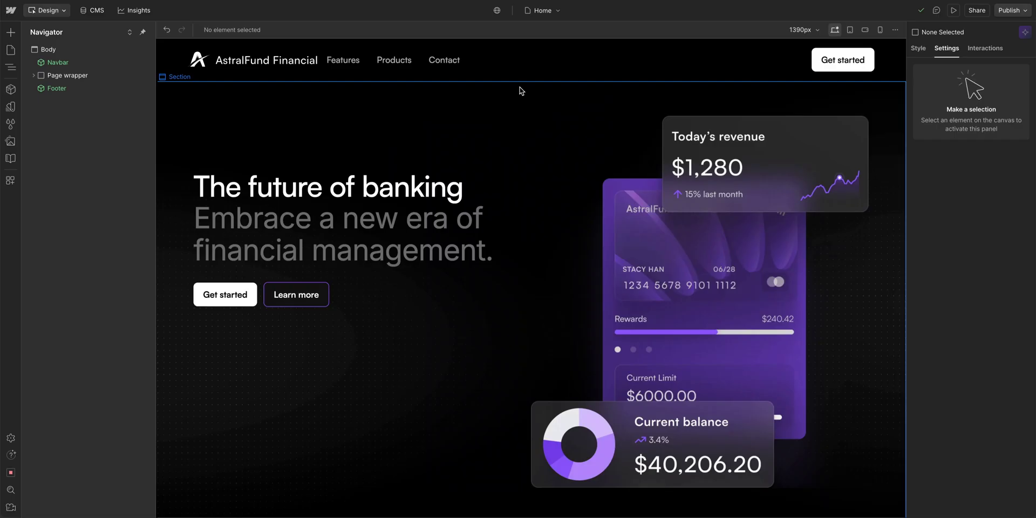
Step: Set the new locale's language to English and its country to United States
click(498, 12)
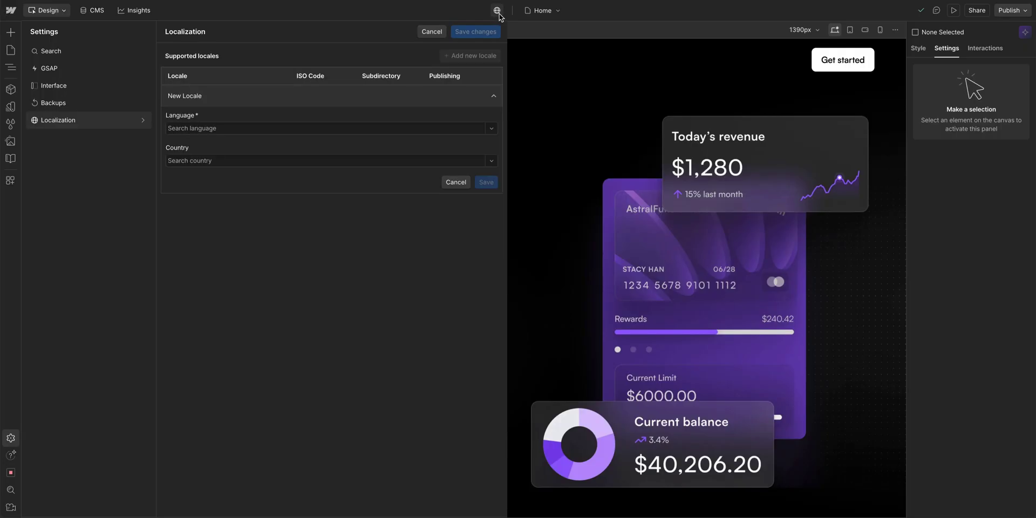
click(491, 128)
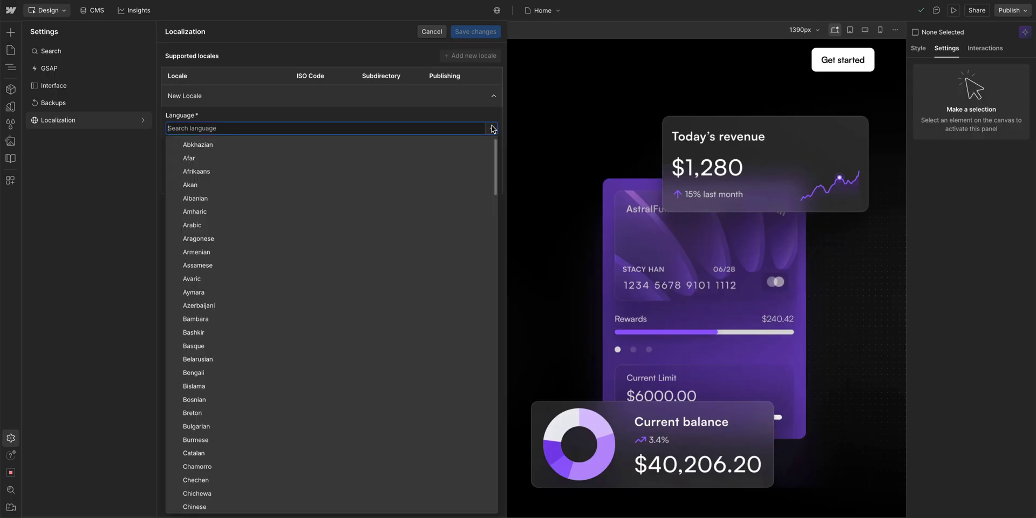
scroll(429, 220, down, 6)
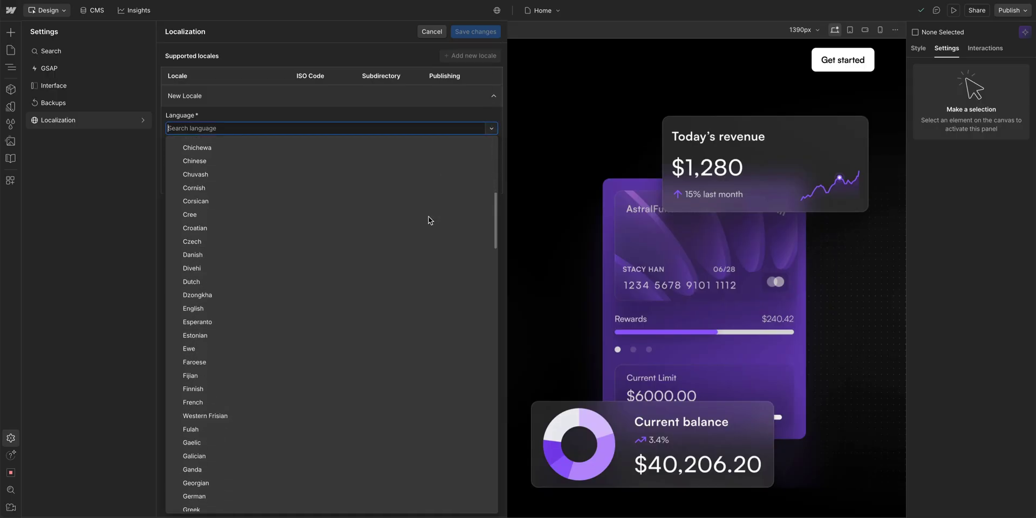
scroll(429, 221, down, 2)
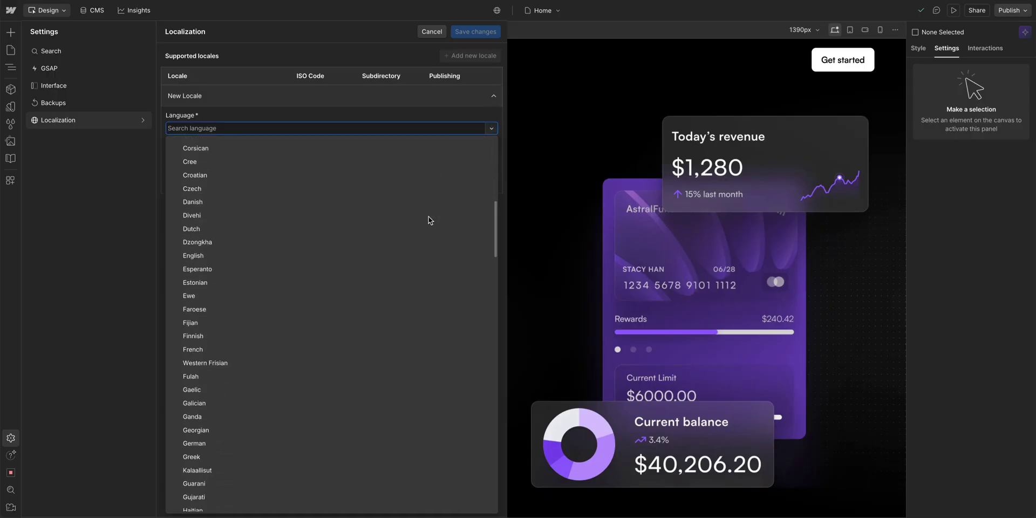
click(398, 255)
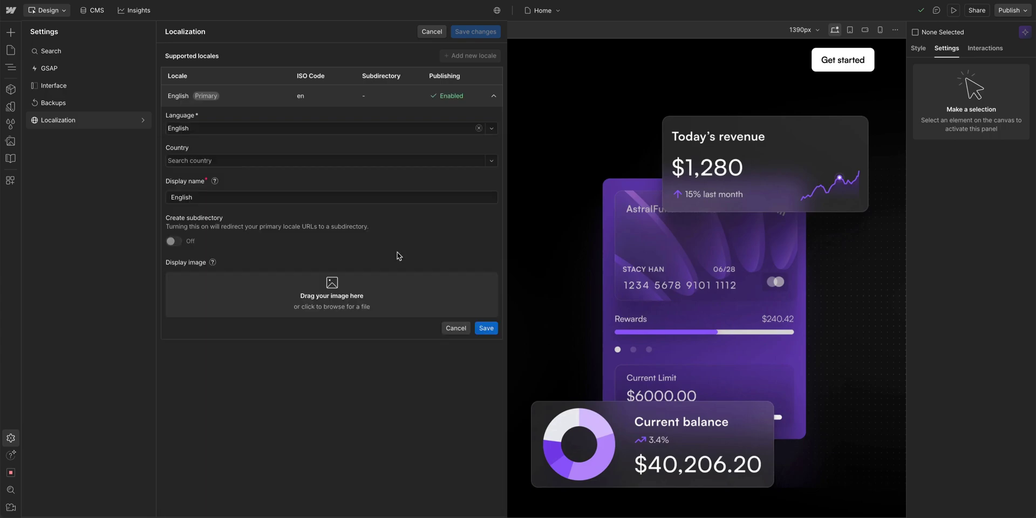
click(326, 161)
text(unite)
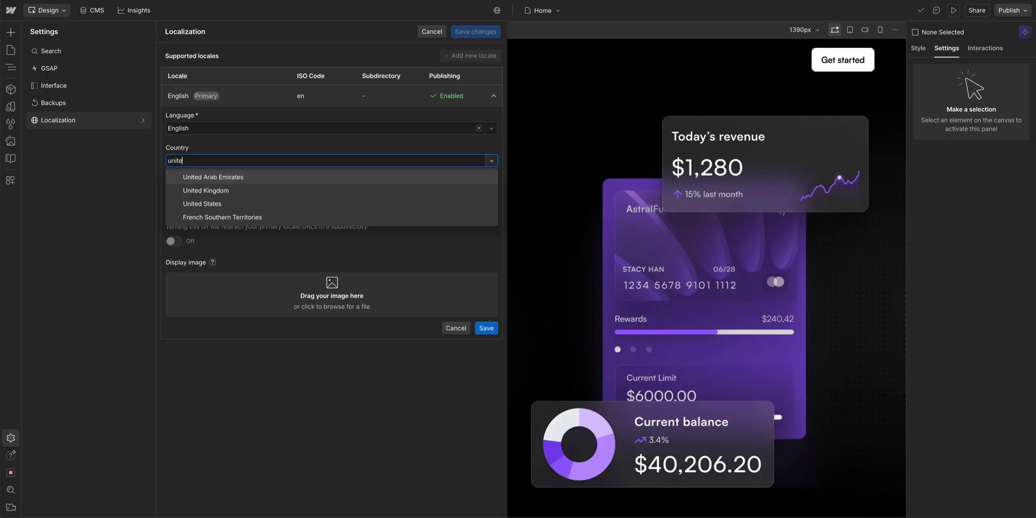
click(333, 203)
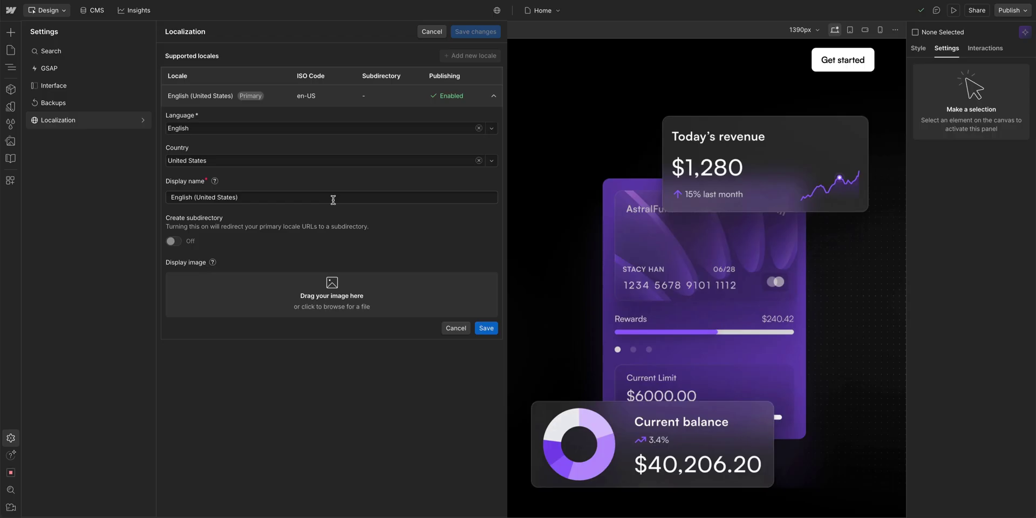
Step: Use us.svg as the display image and save the English (United States) locale
click(303, 285)
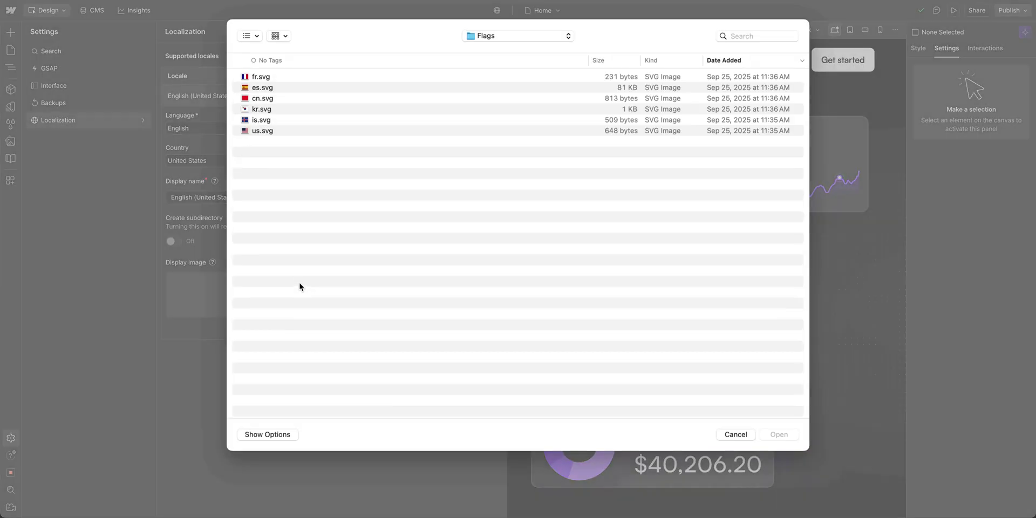
click(258, 134)
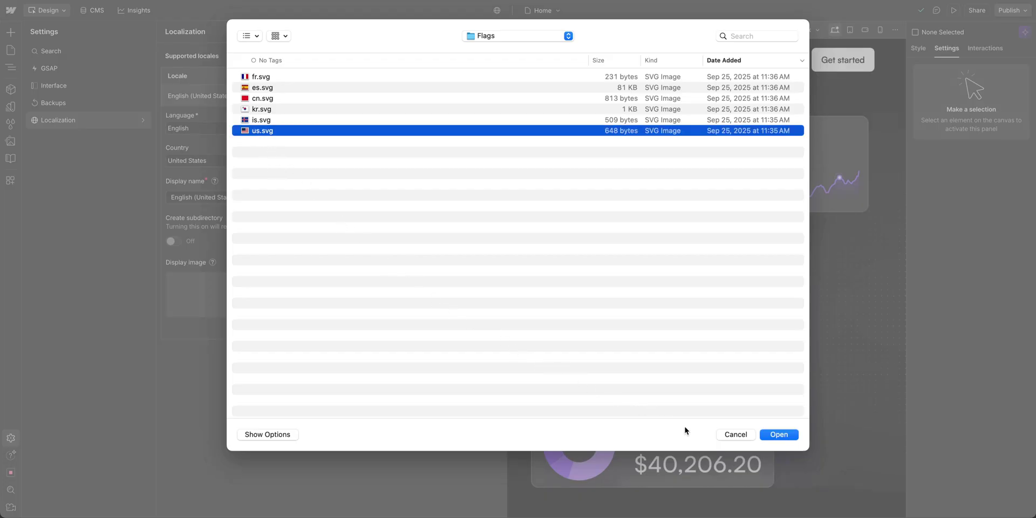
click(767, 438)
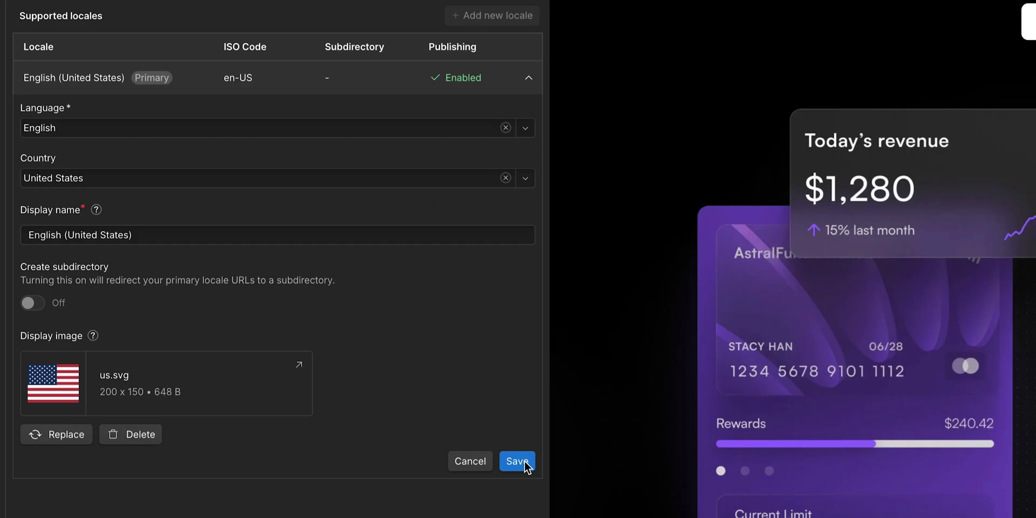
click(486, 343)
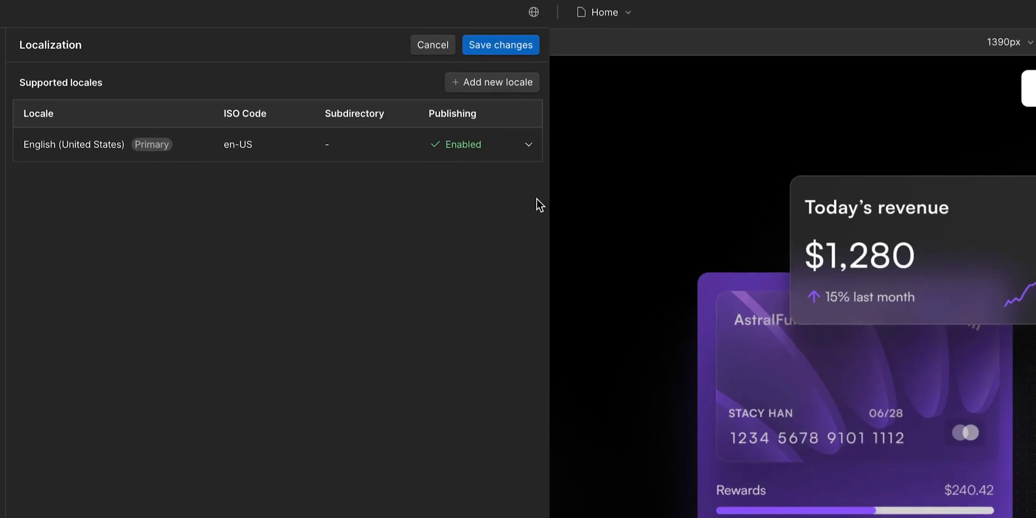
click(522, 52)
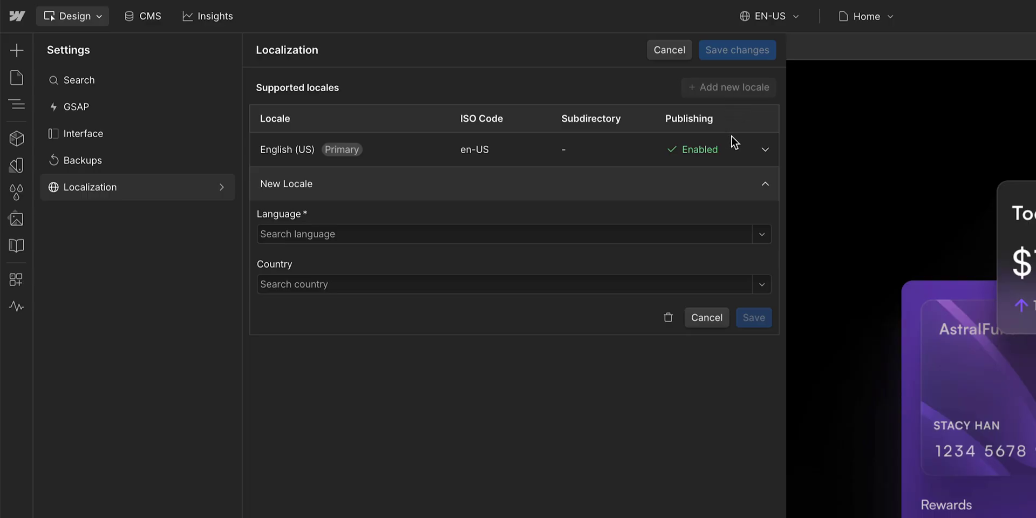
Step: Set the new locale's language to Icelandic and choose is.svg as its flag image
click(760, 234)
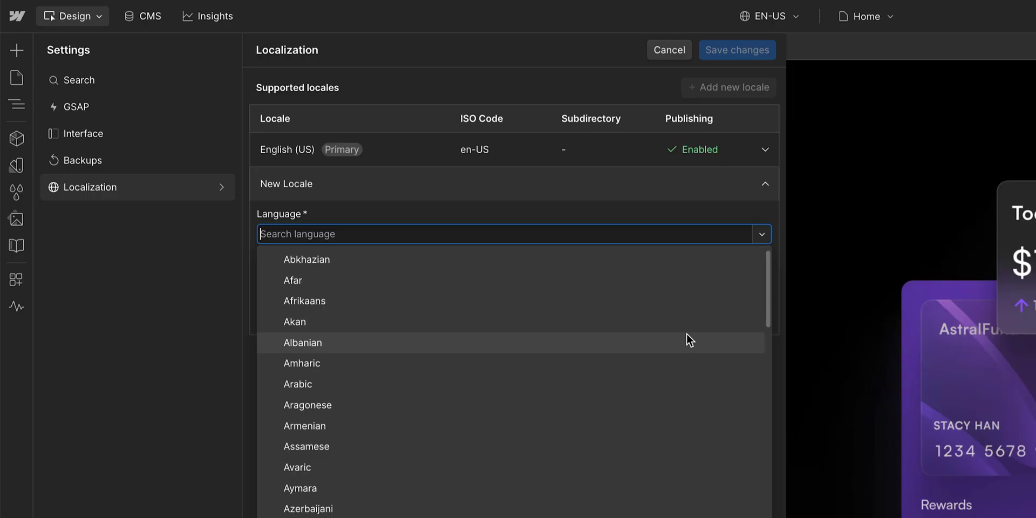
text(ice)
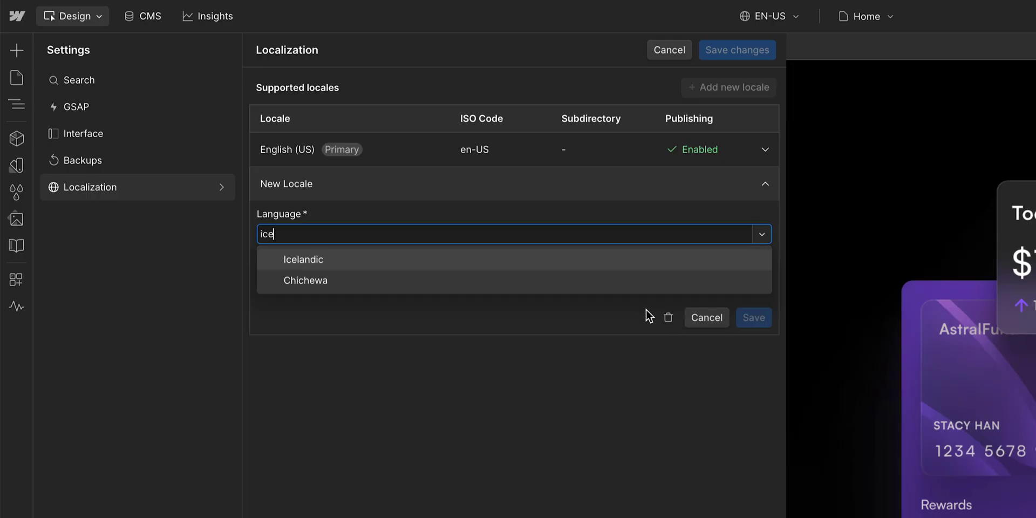
click(590, 260)
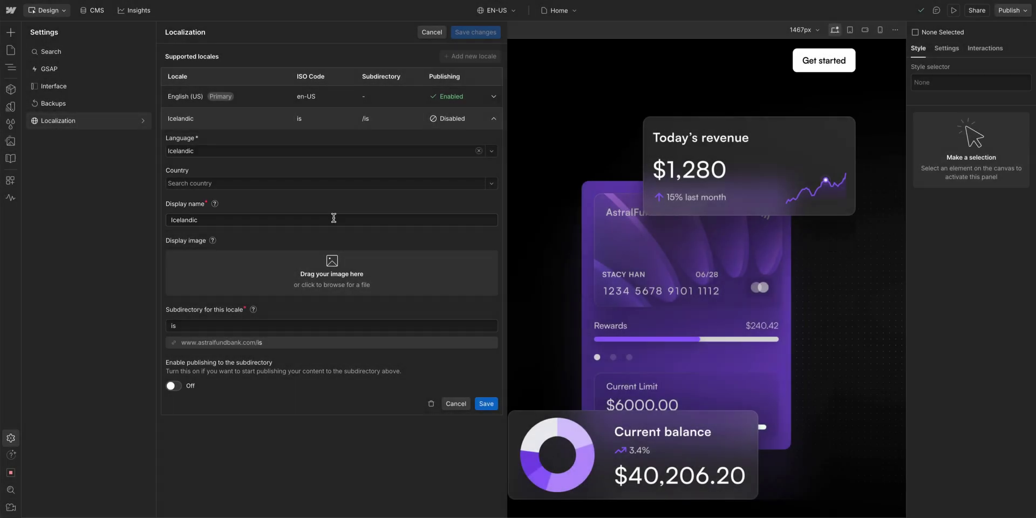
click(365, 264)
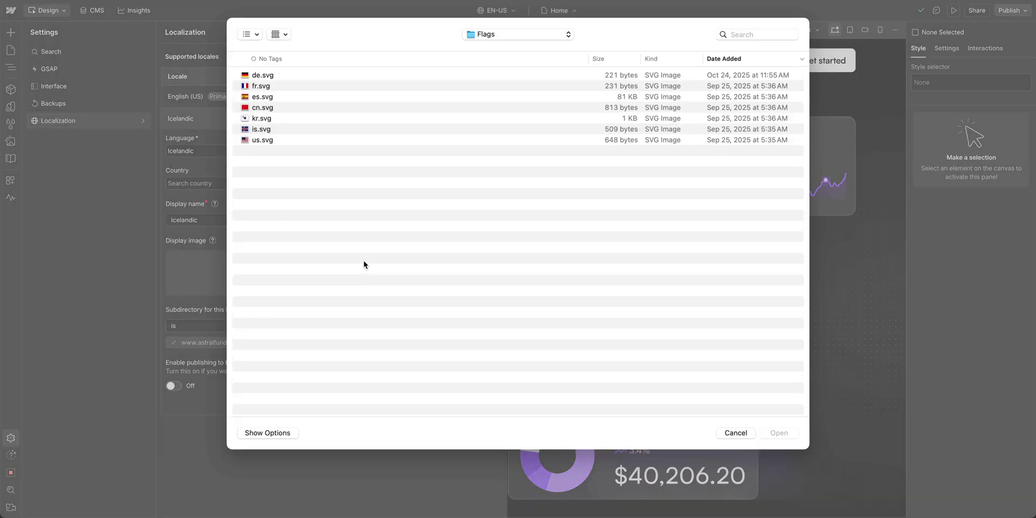
click(303, 133)
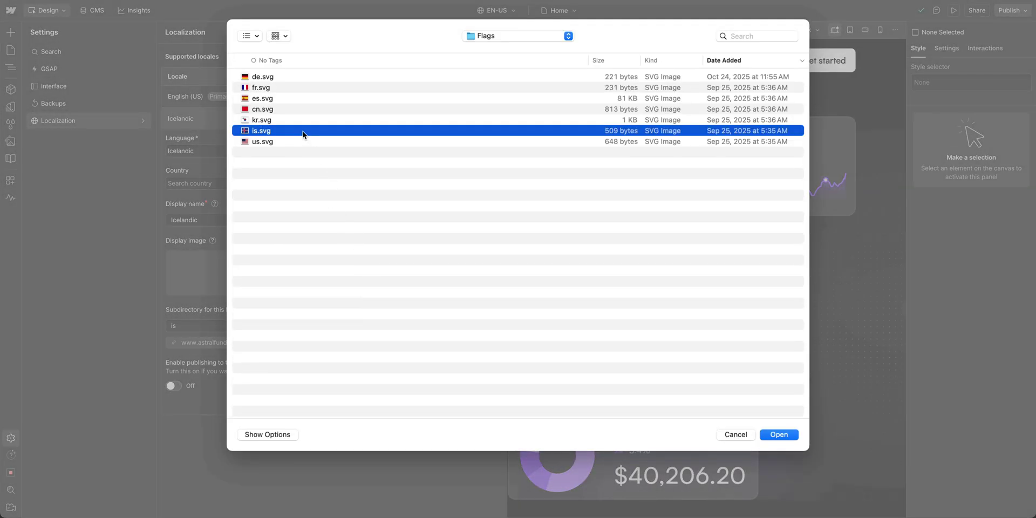
Step: Load the is.svg flag, then save the Icelandic locale and the localization changes
click(785, 438)
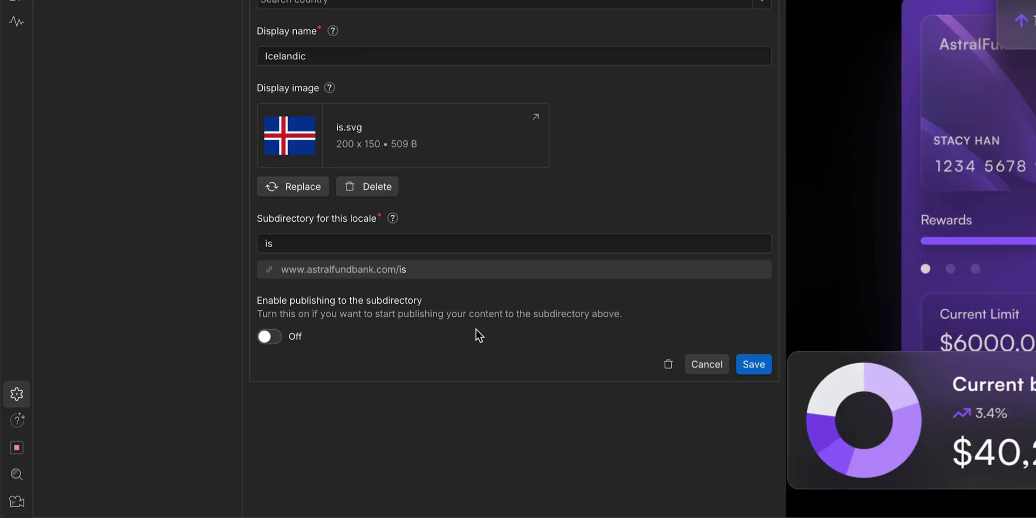
click(747, 365)
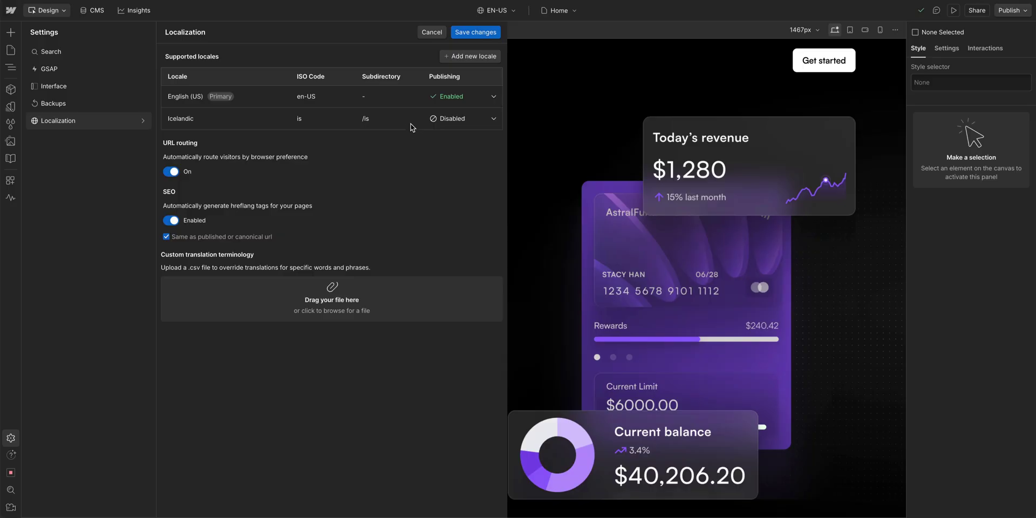
click(475, 32)
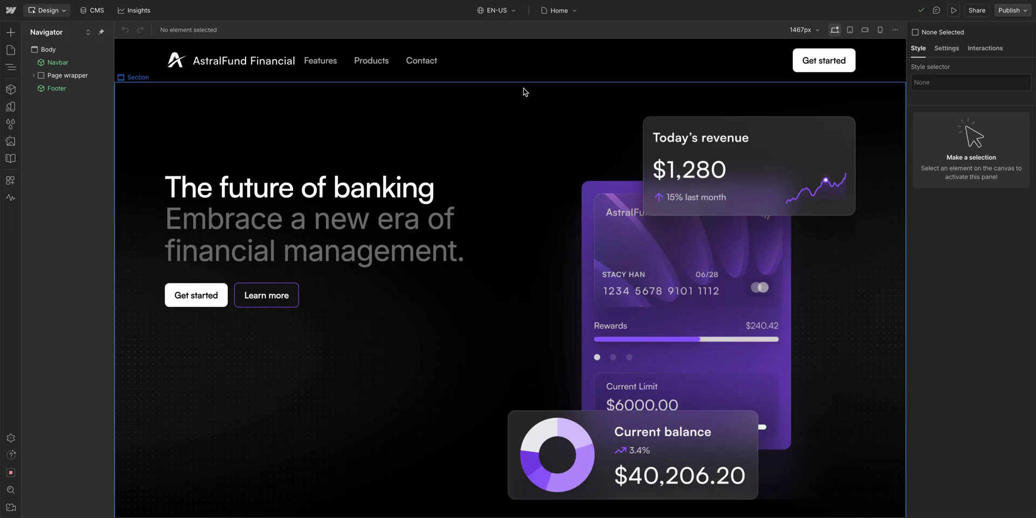
Step: In the Icelandic locale, change Learn more to 'Nánar' and auto-translate Get started to 'Byrjaðu'
click(506, 11)
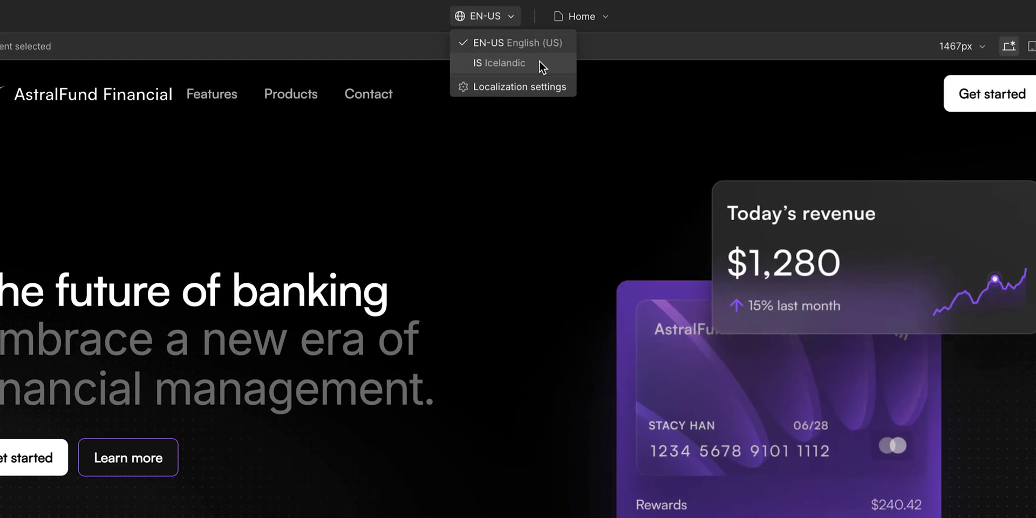
click(540, 63)
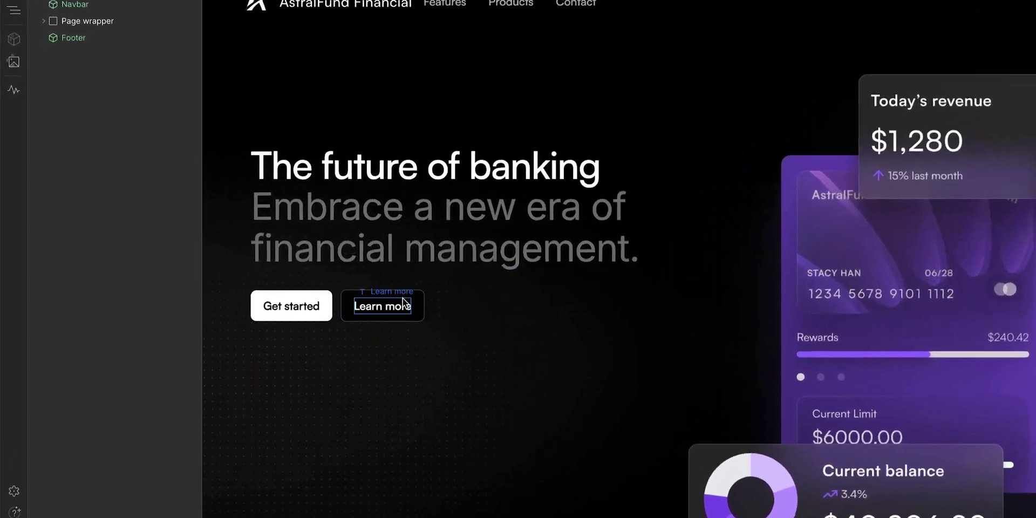
double_click(400, 304)
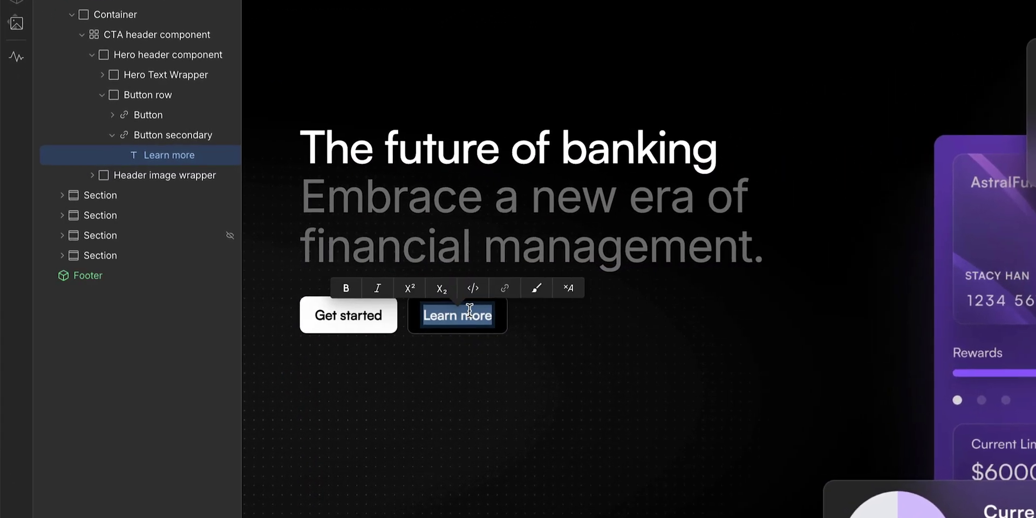
text(Nánar)
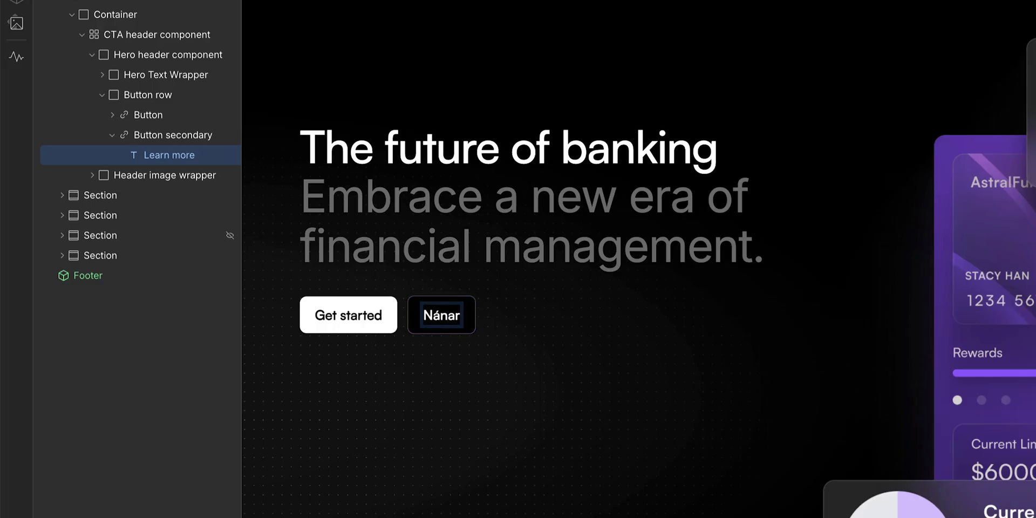
click(472, 344)
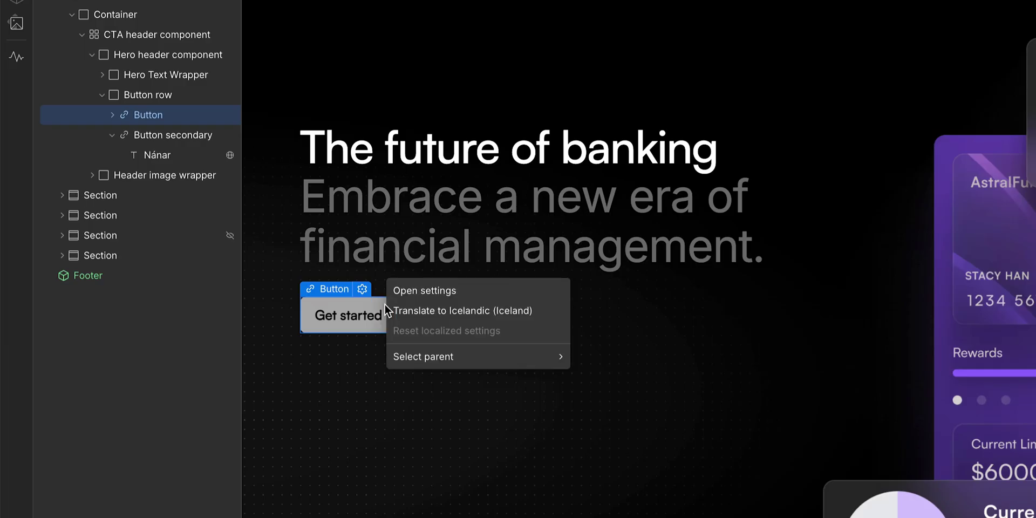
click(457, 312)
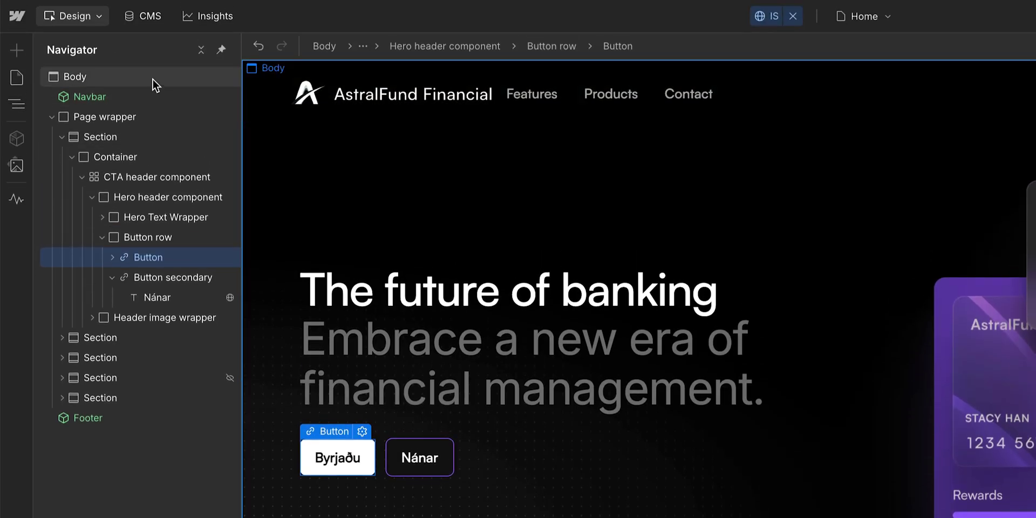
Step: Translate the whole page Body to Icelandic (Iceland) and review the translated sections
click(151, 76)
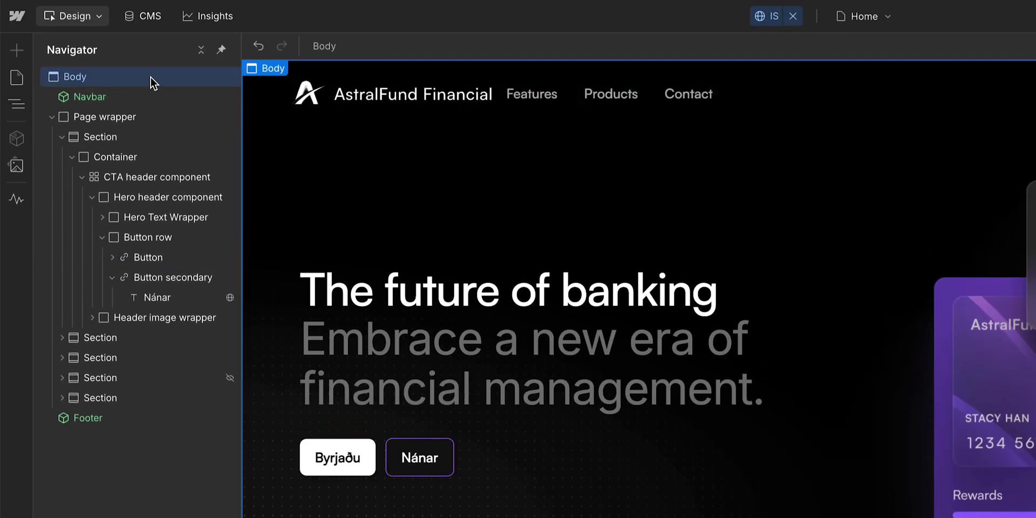
right_click(150, 76)
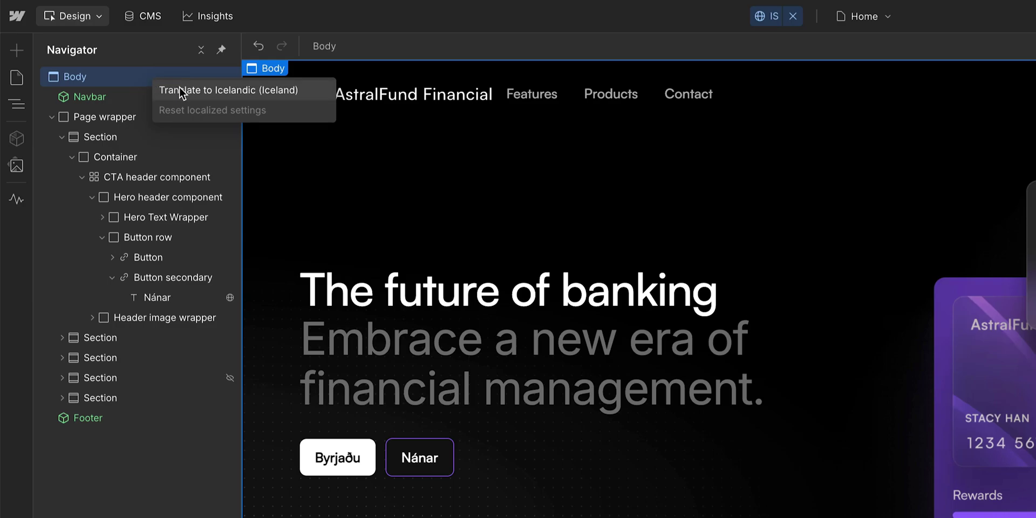
click(197, 93)
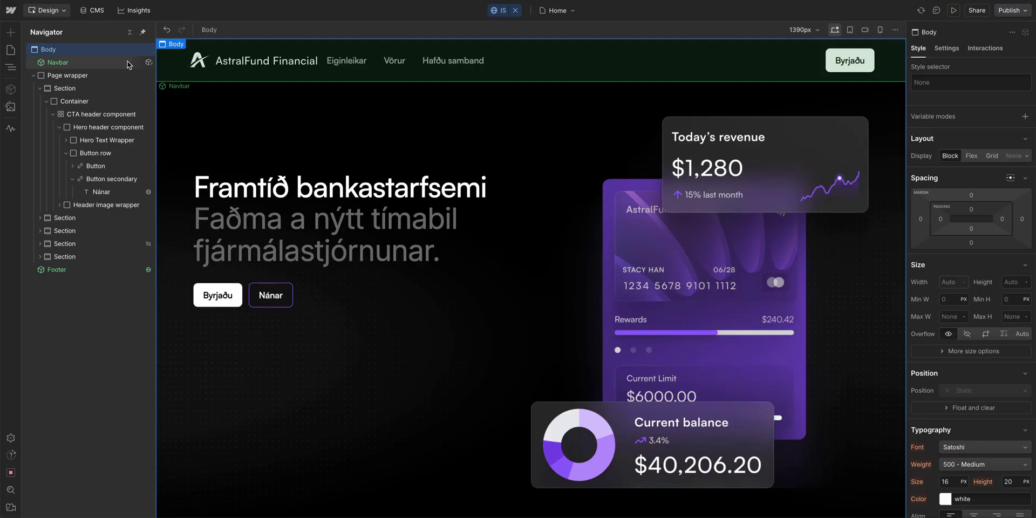
scroll(169, 181, down, 6)
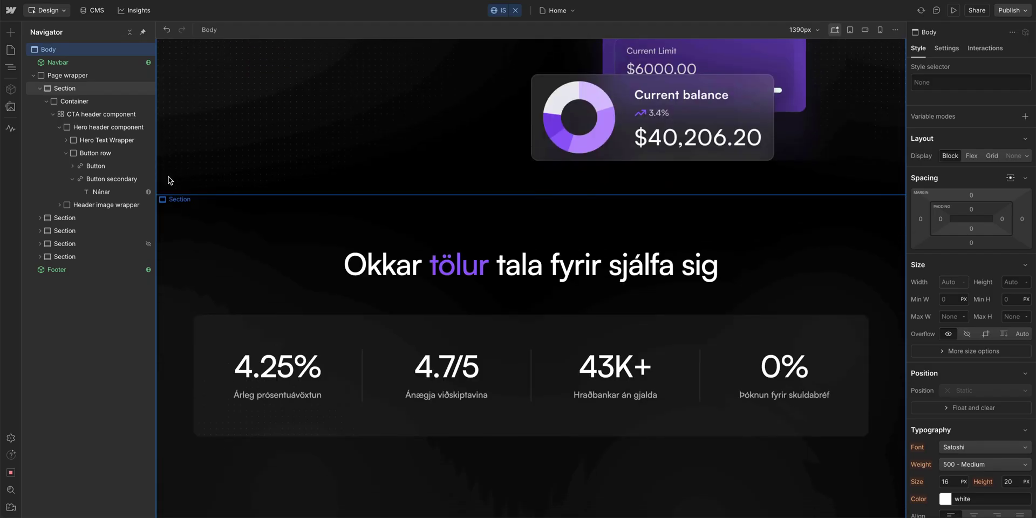
scroll(169, 181, down, 15)
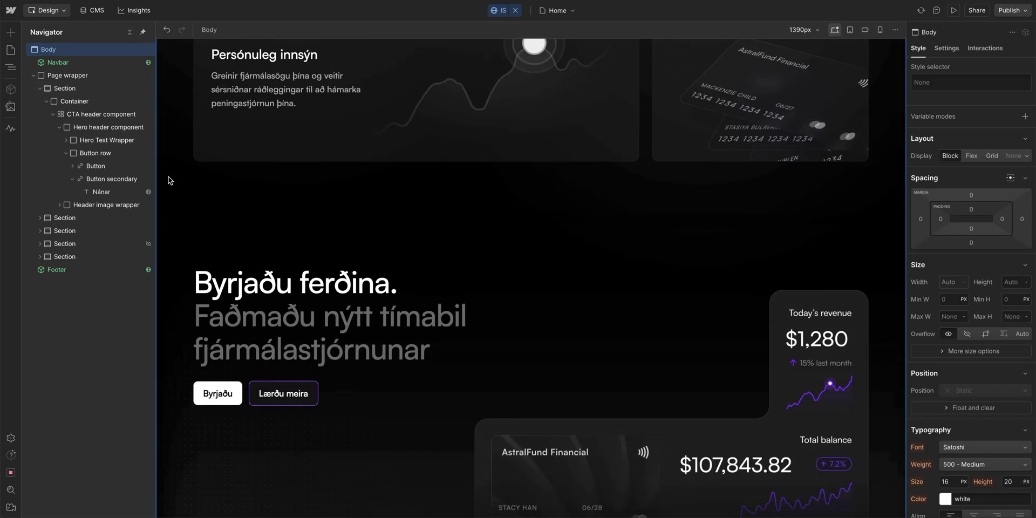
scroll(169, 180, down, 6)
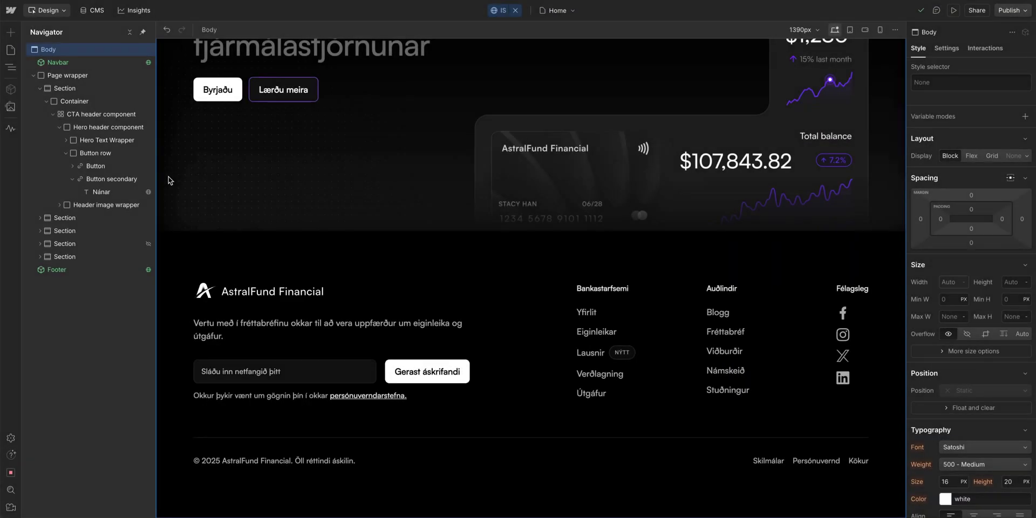
scroll(169, 181, up, 20)
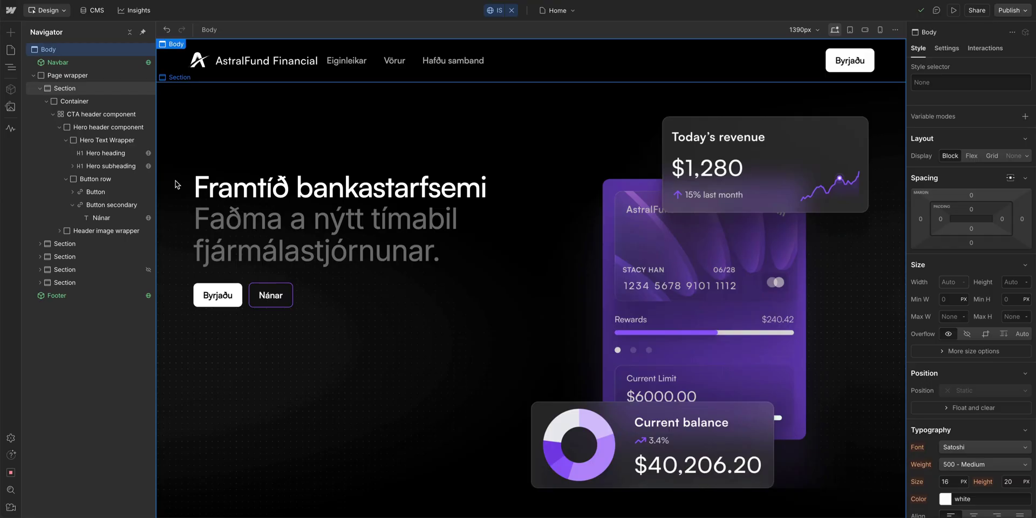
Step: Reset the hero subheading's localized text and retype it as 'Velkomin í nýjan heim fjármálastjórnunar.'
click(240, 218)
right_click(240, 219)
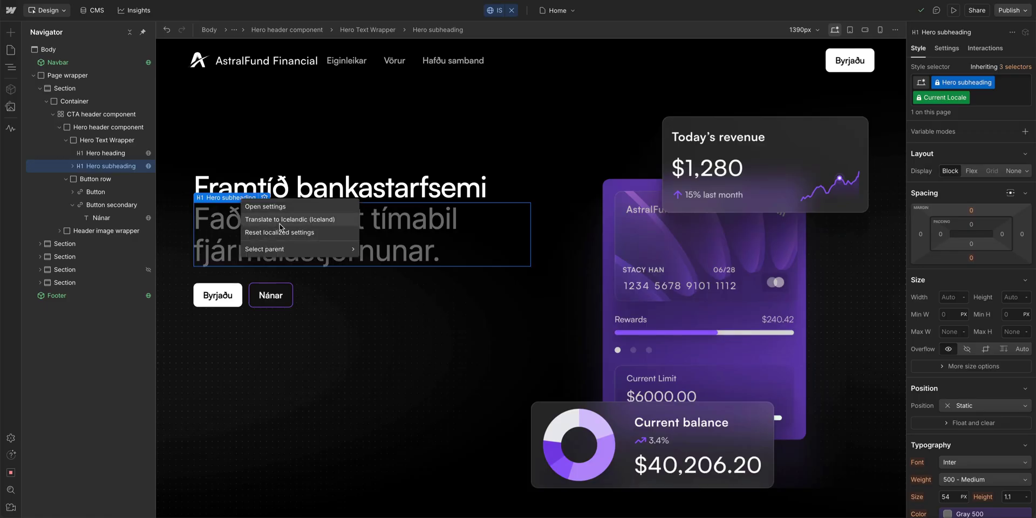
click(318, 233)
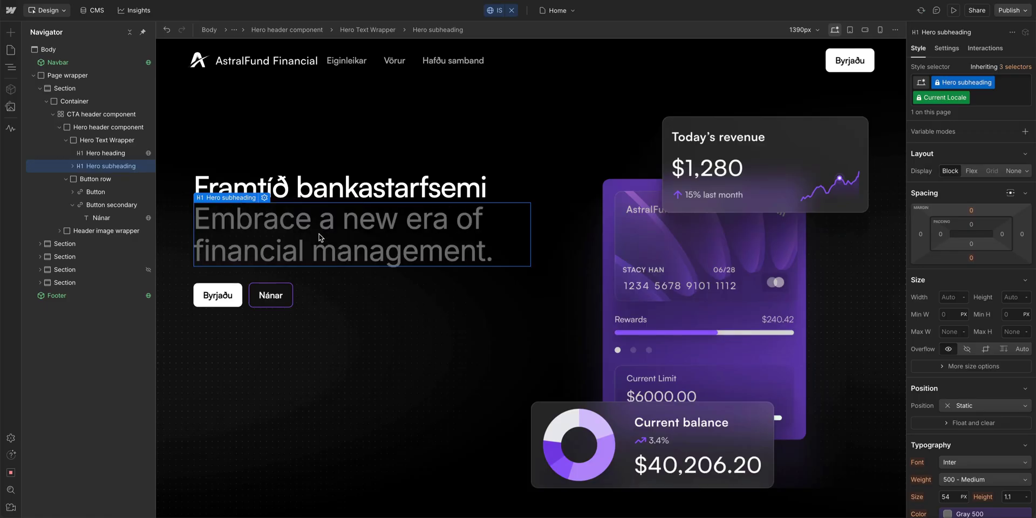
double_click(311, 221)
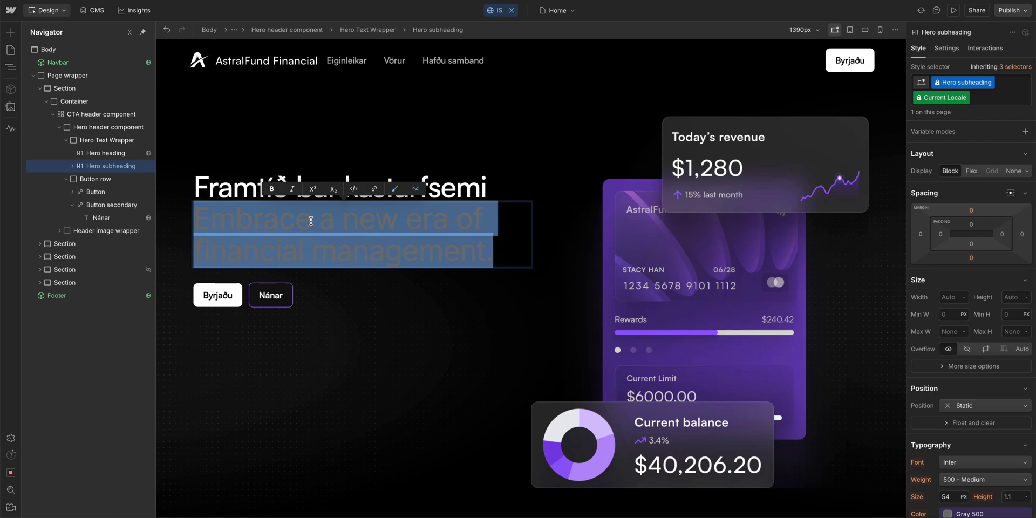
text(Velkomin í nýjan heim fjá)
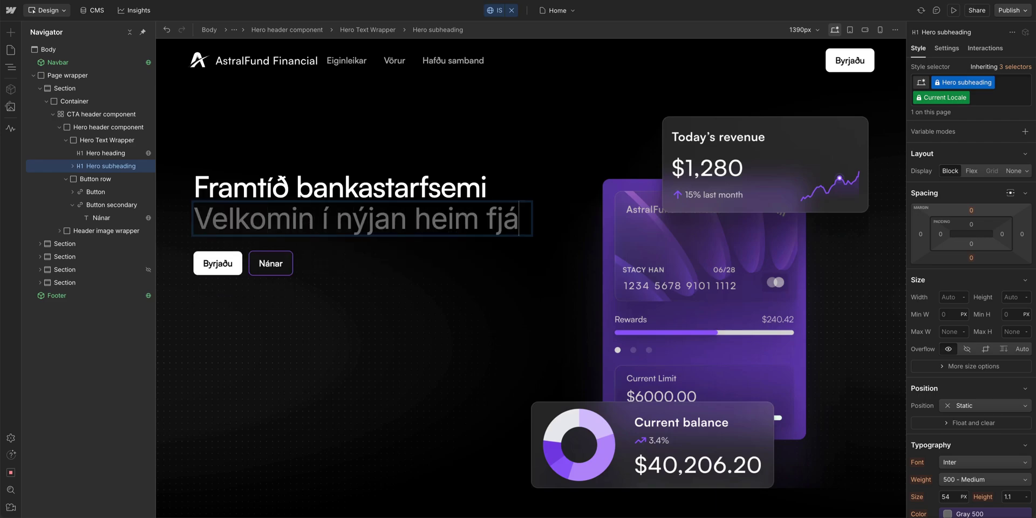
text(rmálastjórnunar.)
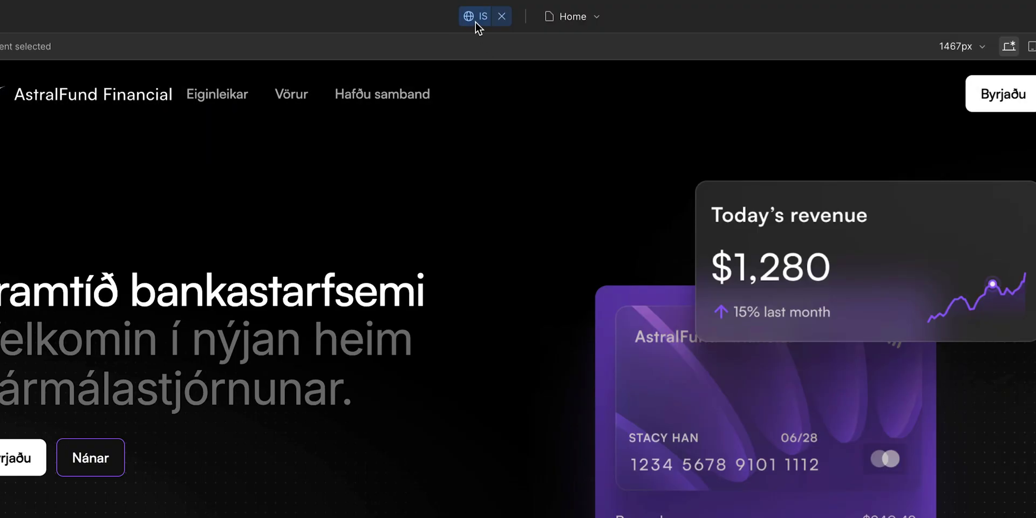
click(475, 22)
click(469, 39)
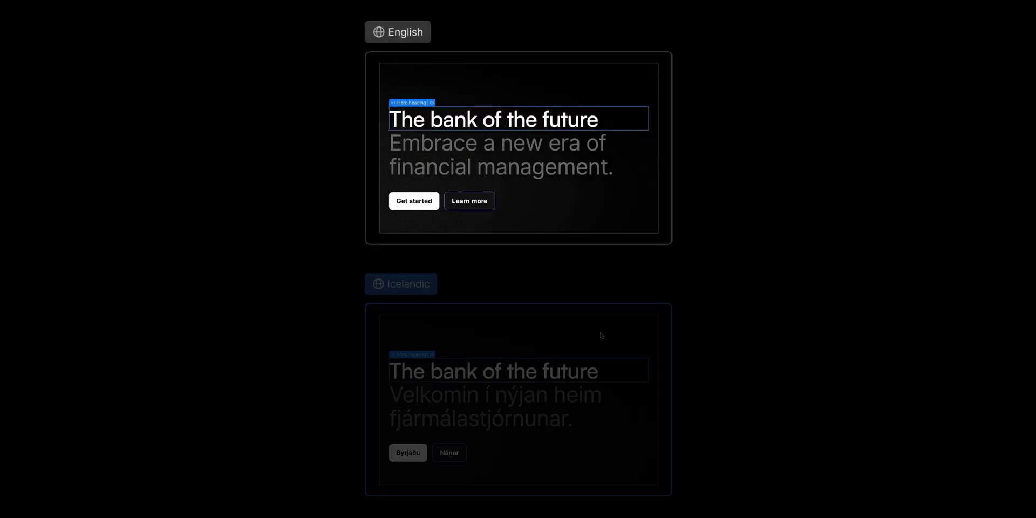
triple_click(590, 367)
text(Bank)
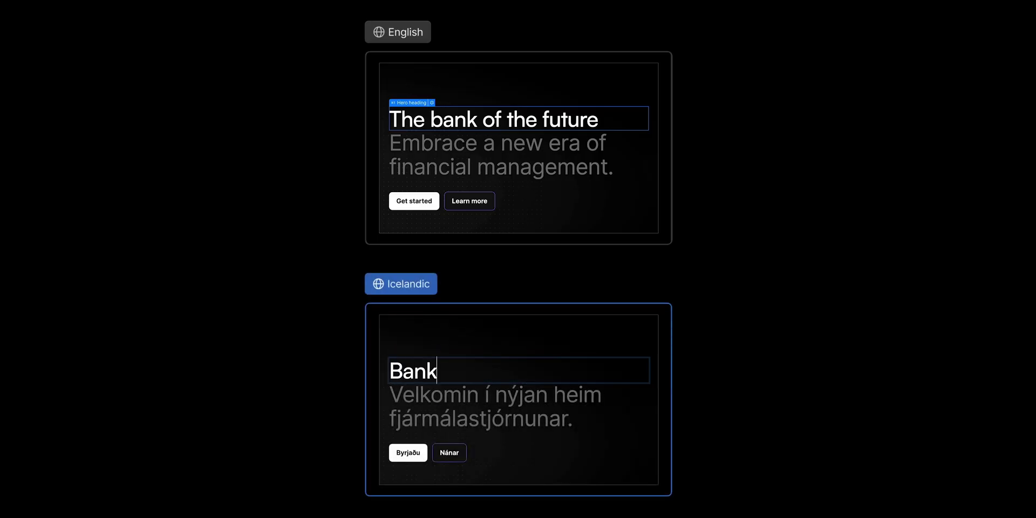
text(i framtíðarinnar)
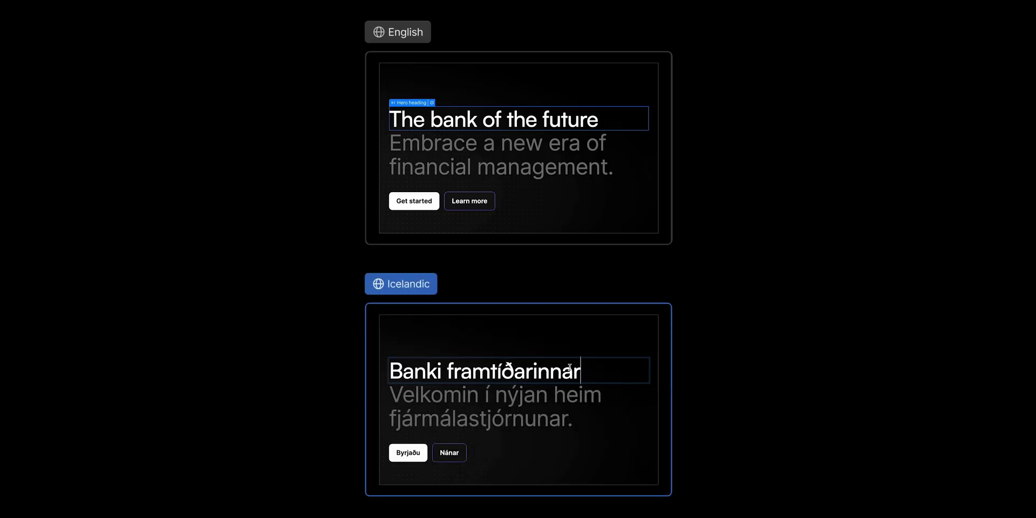
key(Escape)
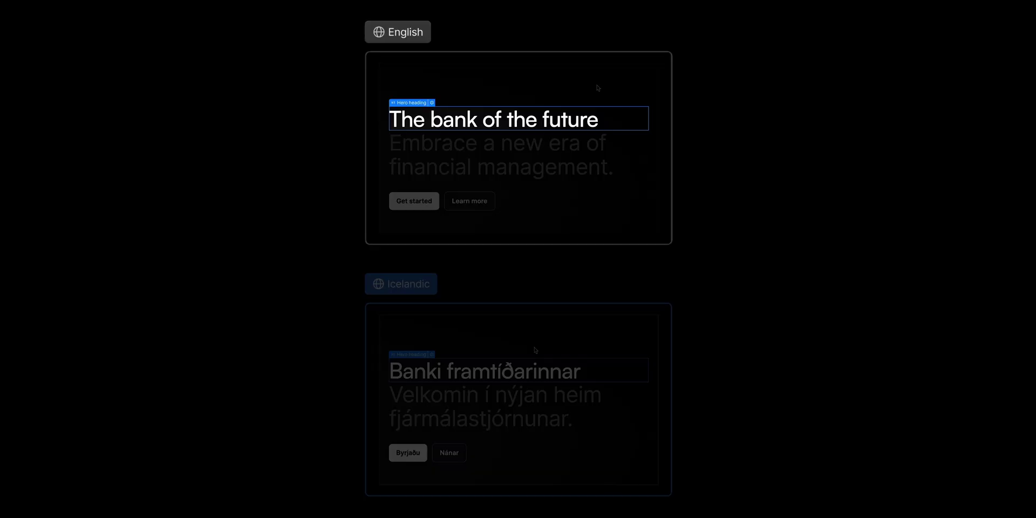
triple_click(556, 119)
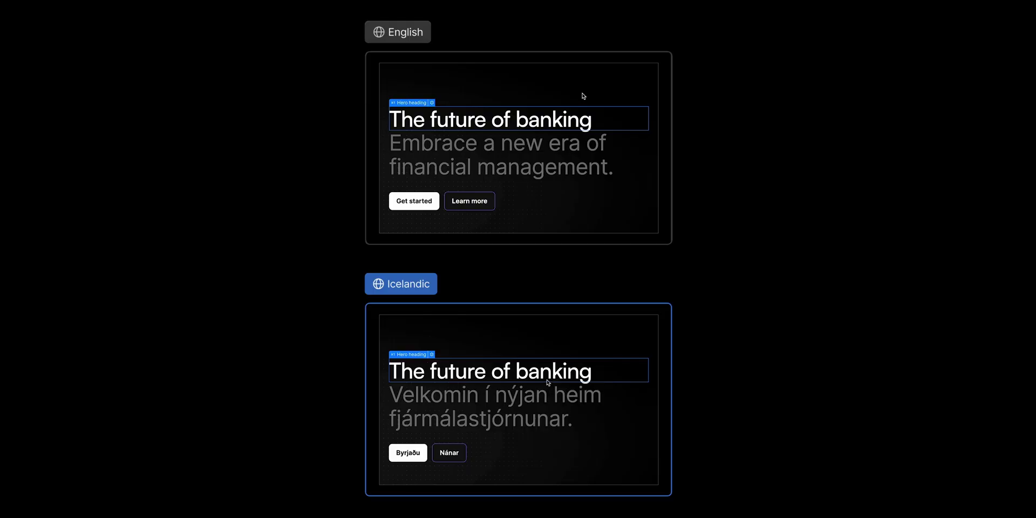
double_click(546, 380)
text(Framtíðar bankastarfsemi)
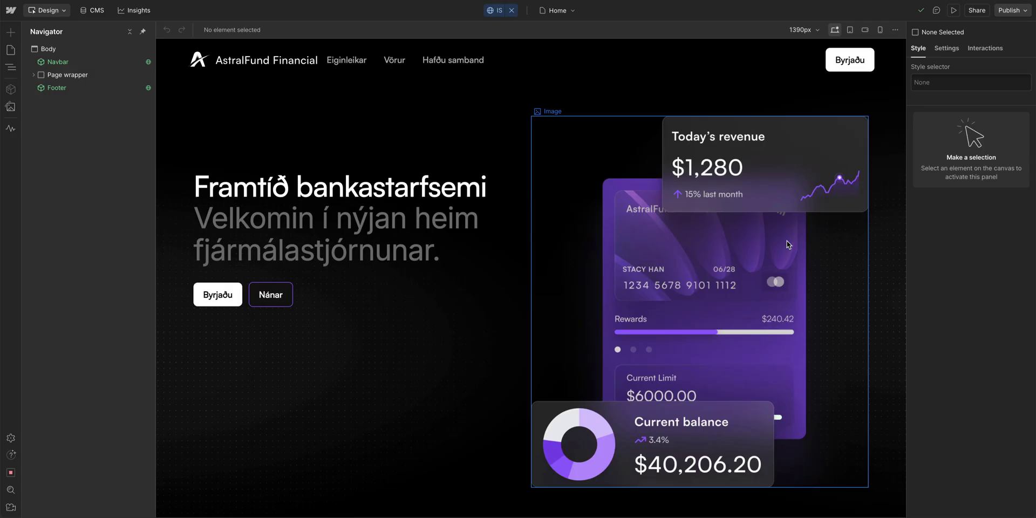
Step: Replace the hero image with the ICE - Hero Image asset showing ISK values
click(788, 245)
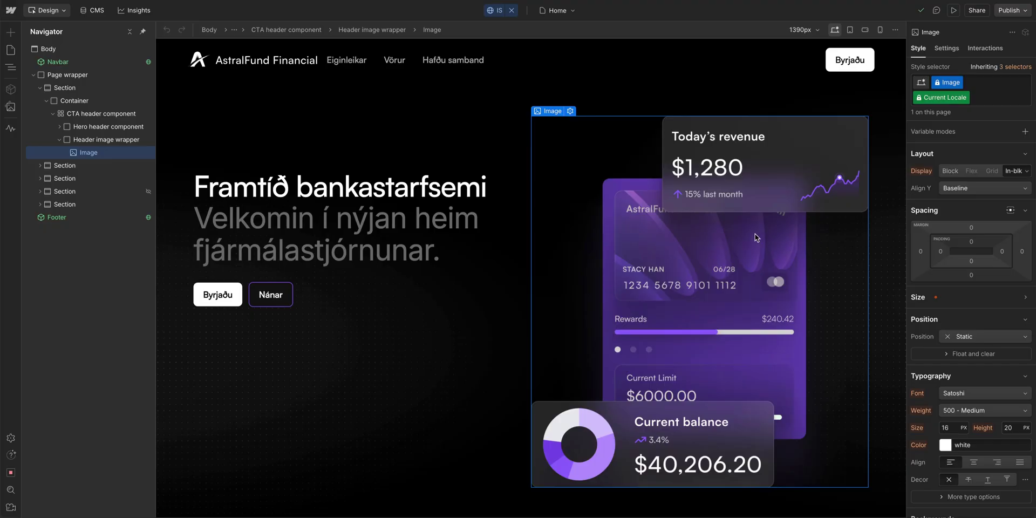
double_click(757, 237)
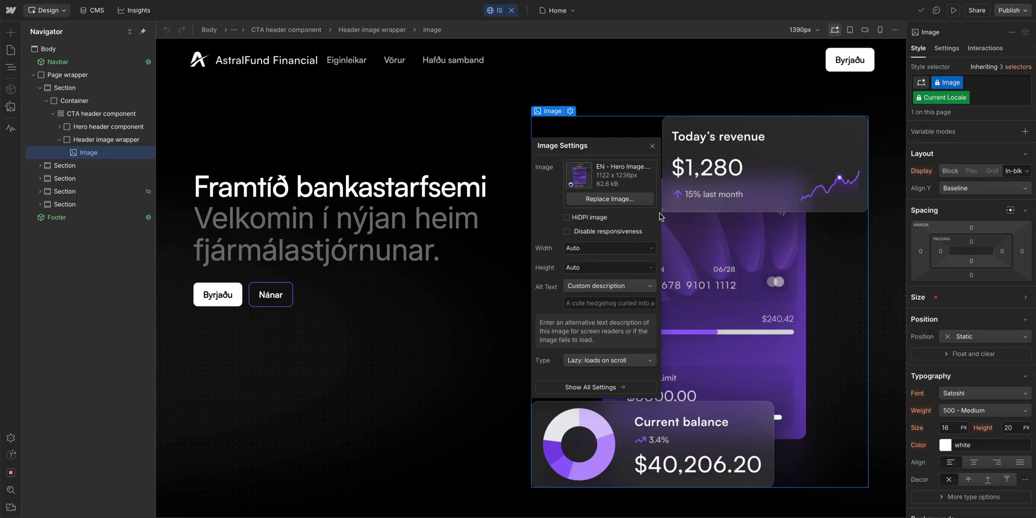
click(618, 200)
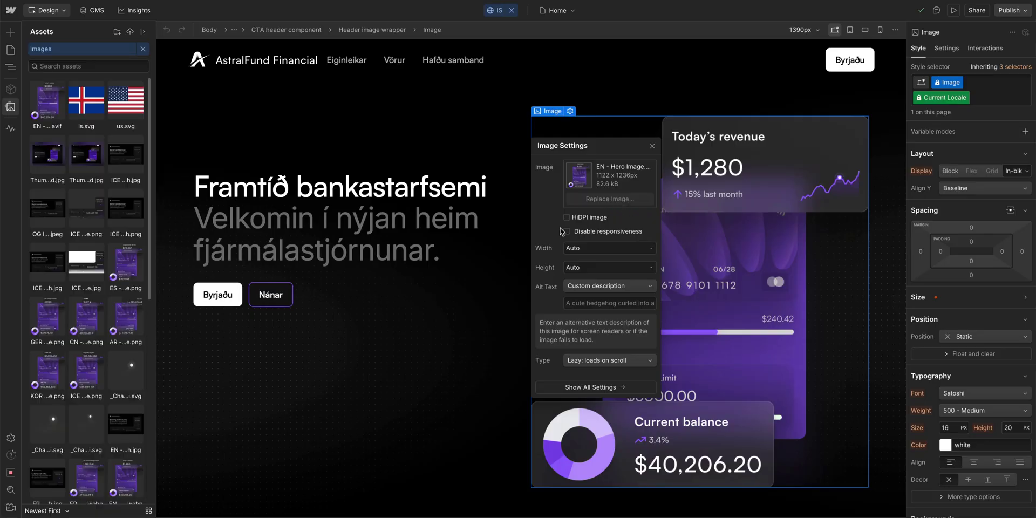
click(107, 368)
click(89, 369)
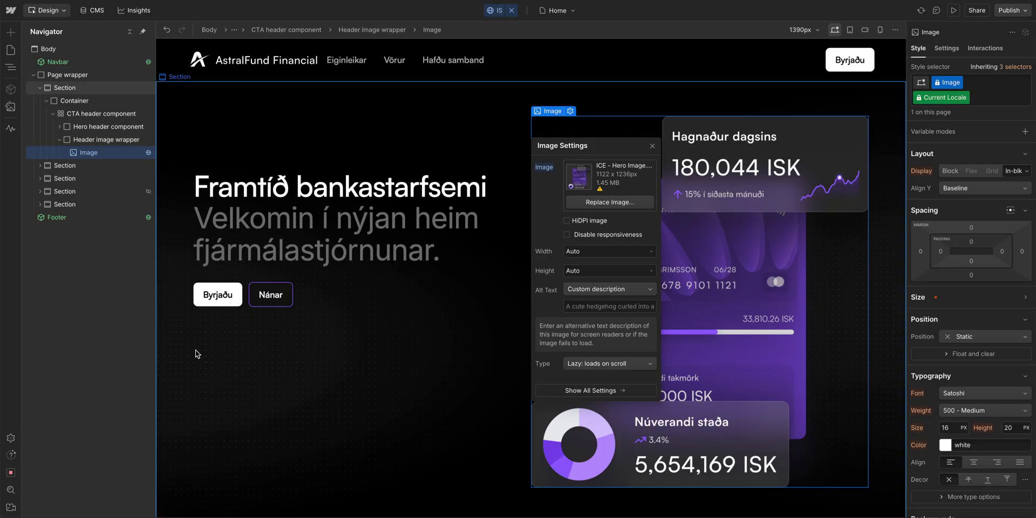
click(653, 146)
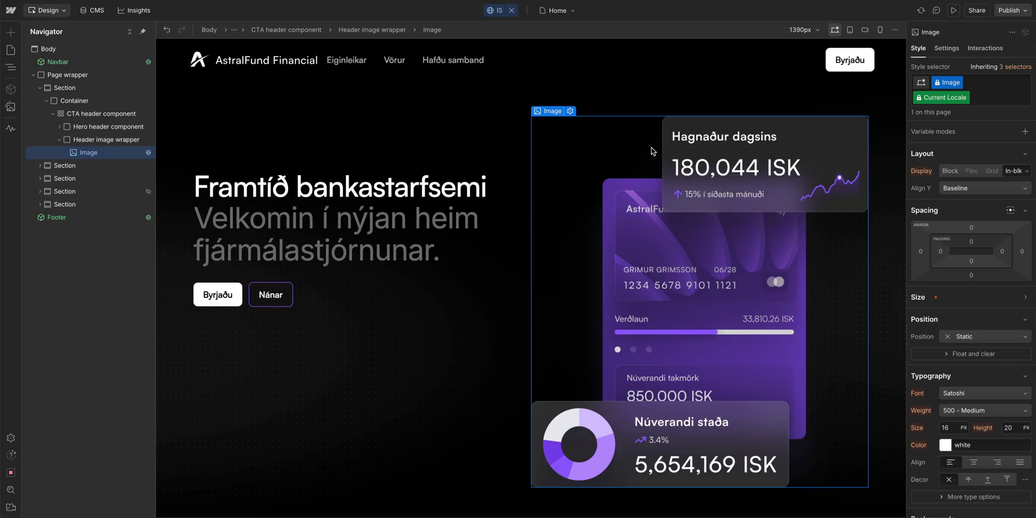
Step: Replace the call-to-action image with the ICE - CTA Image asset
scroll(652, 152, down, 15)
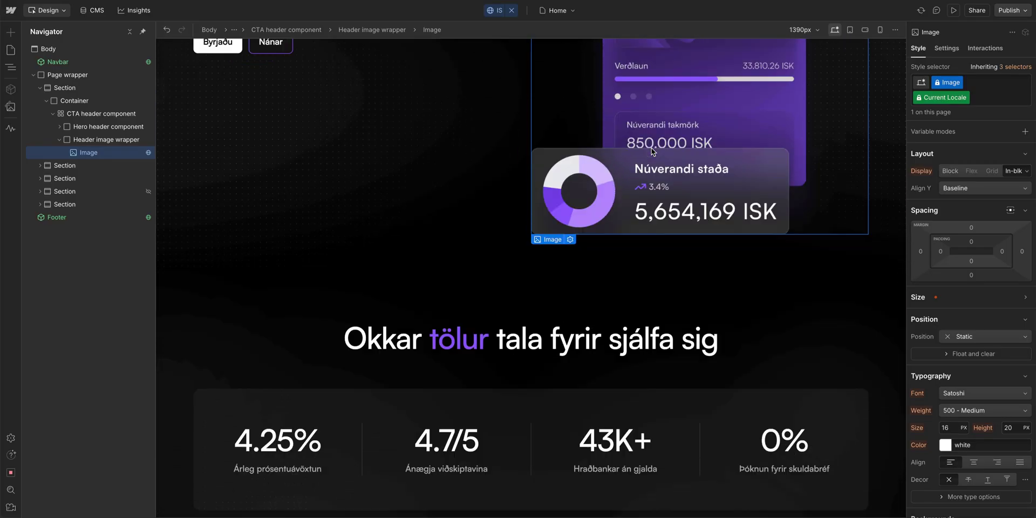
scroll(653, 151, down, 5)
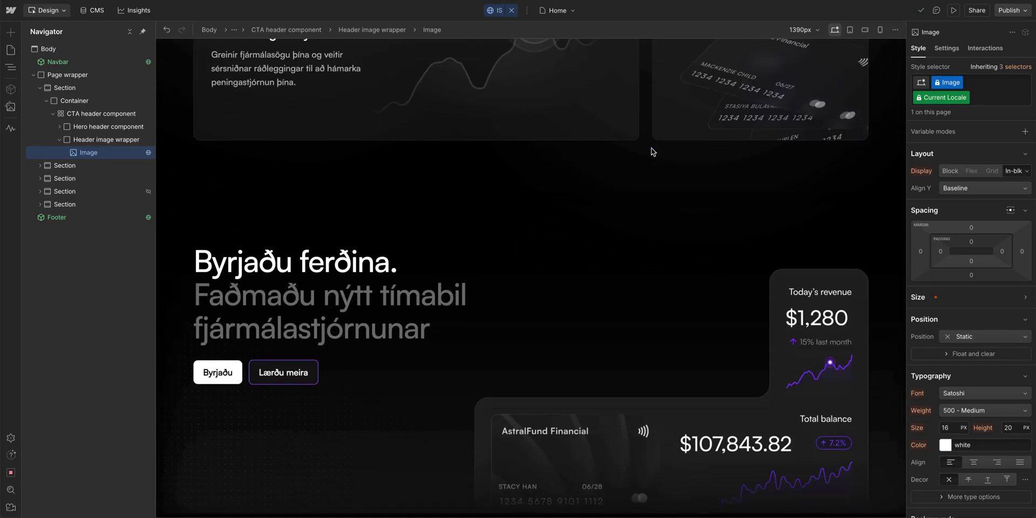
click(696, 244)
click(528, 107)
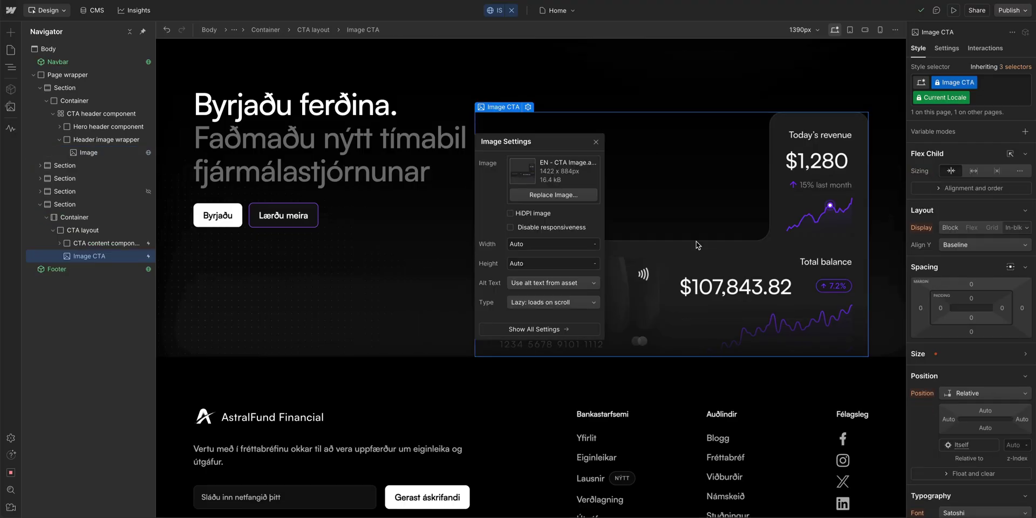
click(459, 180)
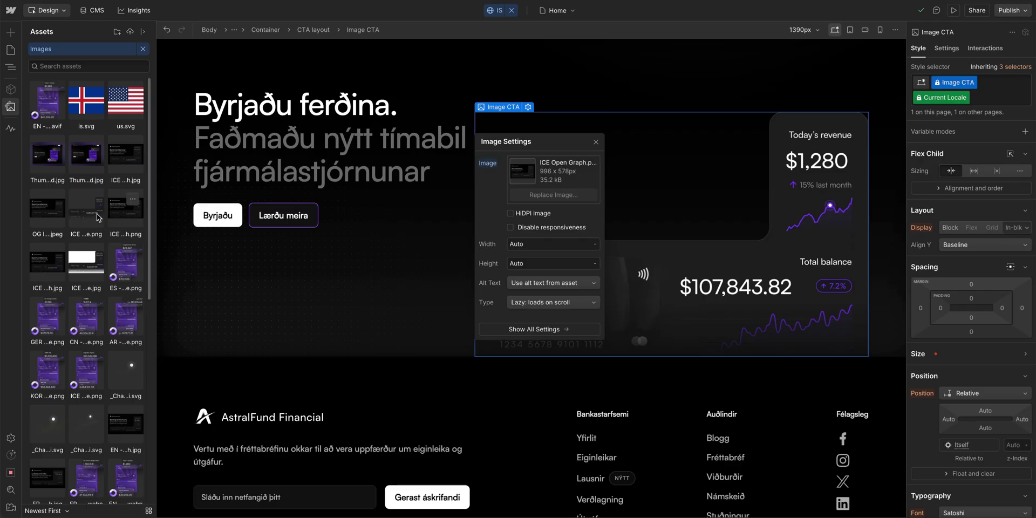
click(87, 211)
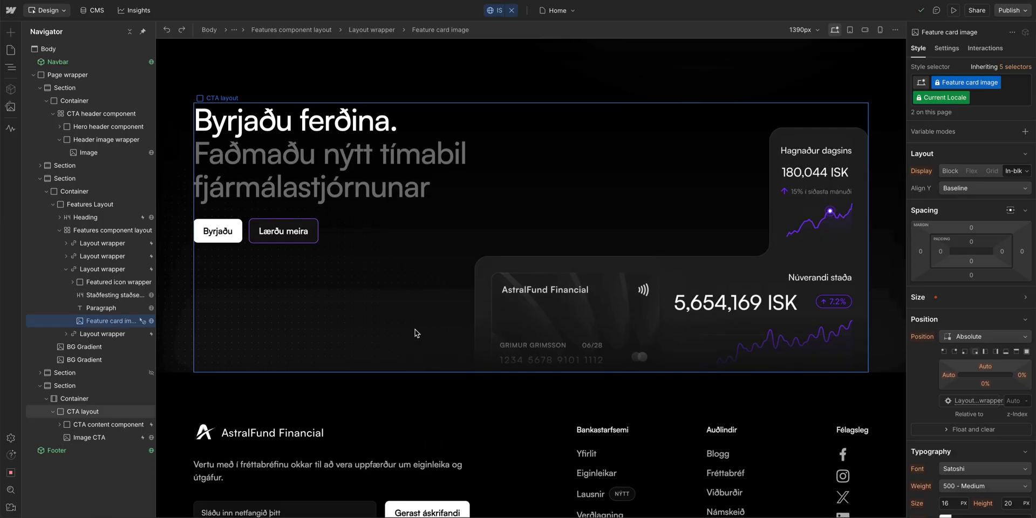
Step: Translate Features Image 2's alt text to the Icelandic 'Þrjú kreditkort' in its asset settings
scroll(416, 332, up, 5)
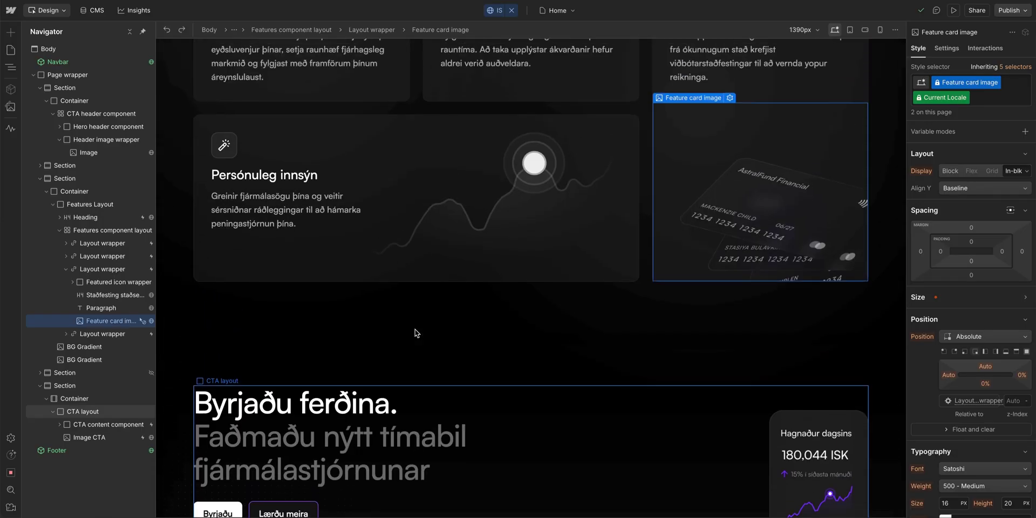
scroll(416, 332, up, 2)
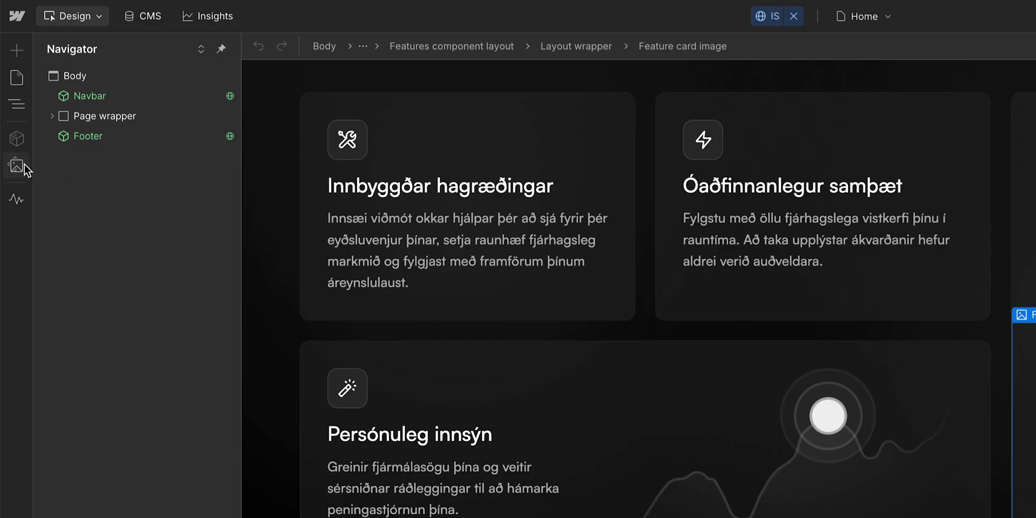
click(17, 165)
scroll(103, 265, down, 10)
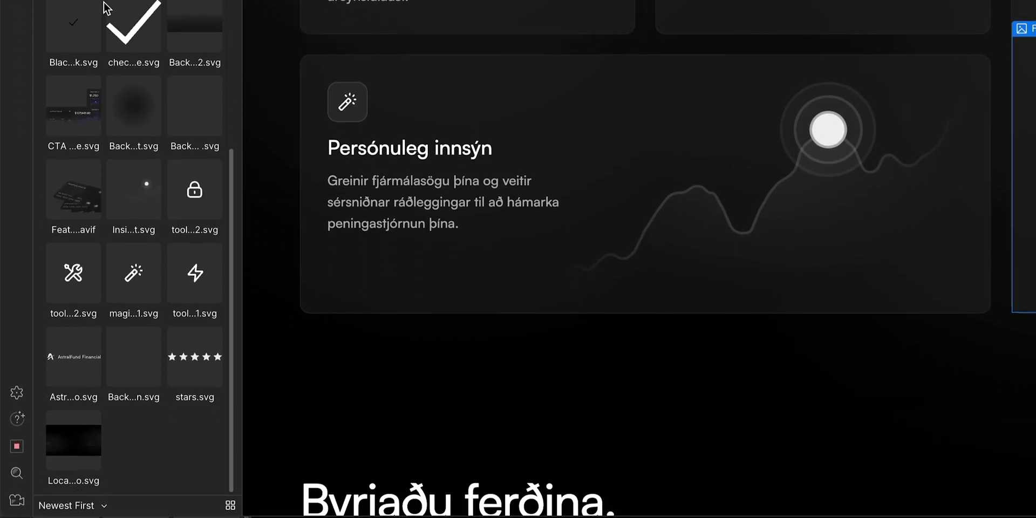
click(92, 173)
click(133, 203)
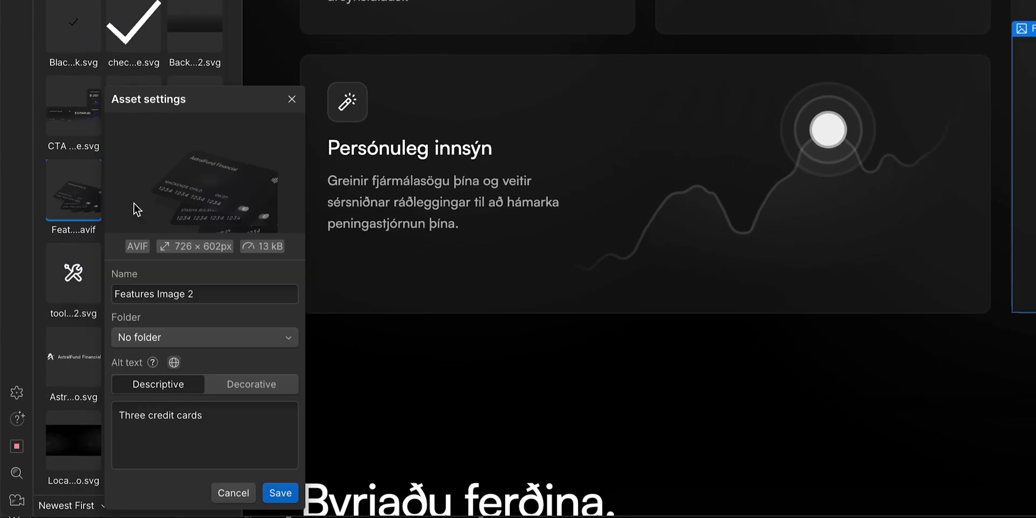
click(210, 417)
click(175, 362)
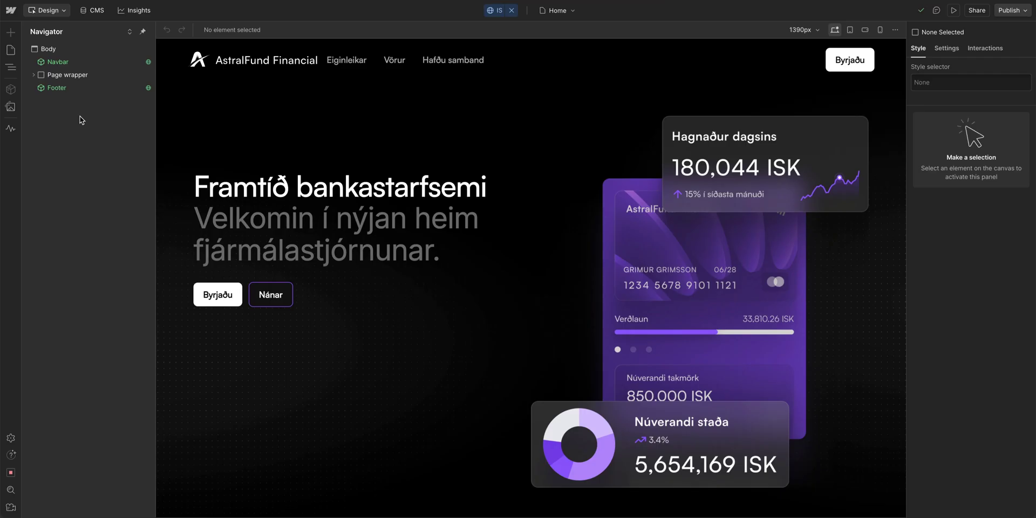
Step: Show the Pages list with Home, Contact Us and [Draft] Styles
click(13, 51)
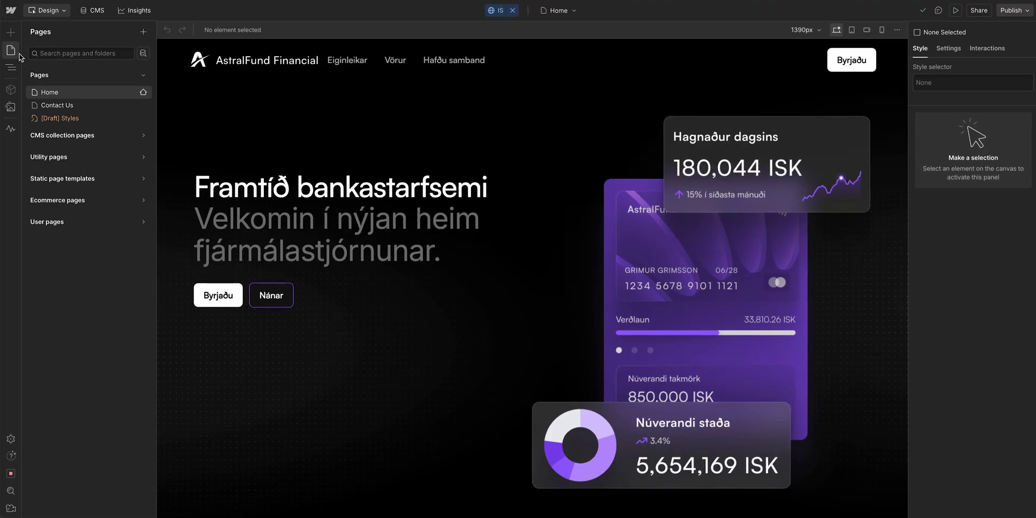
Step: In Home page settings, translate the page name to 'Heim' and the meta description into Icelandic
click(144, 94)
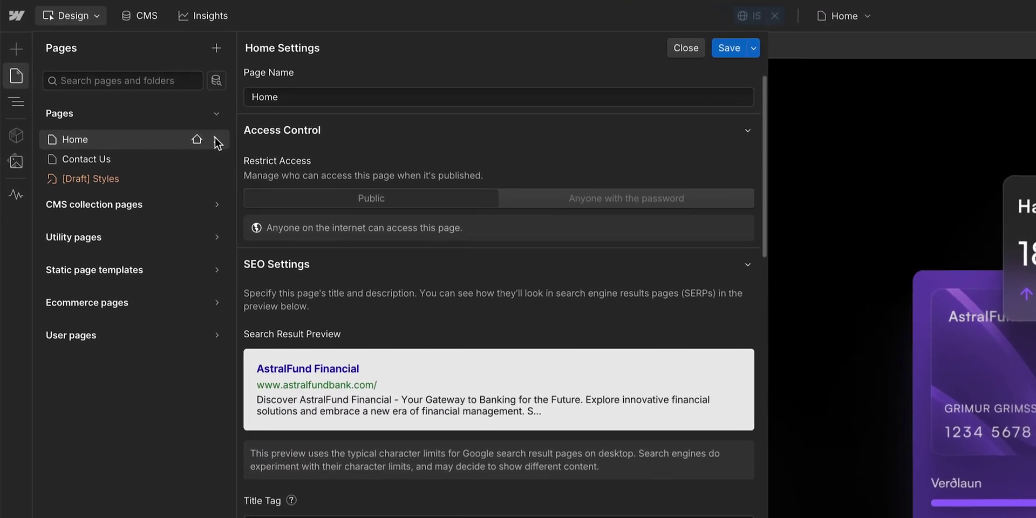
click(300, 99)
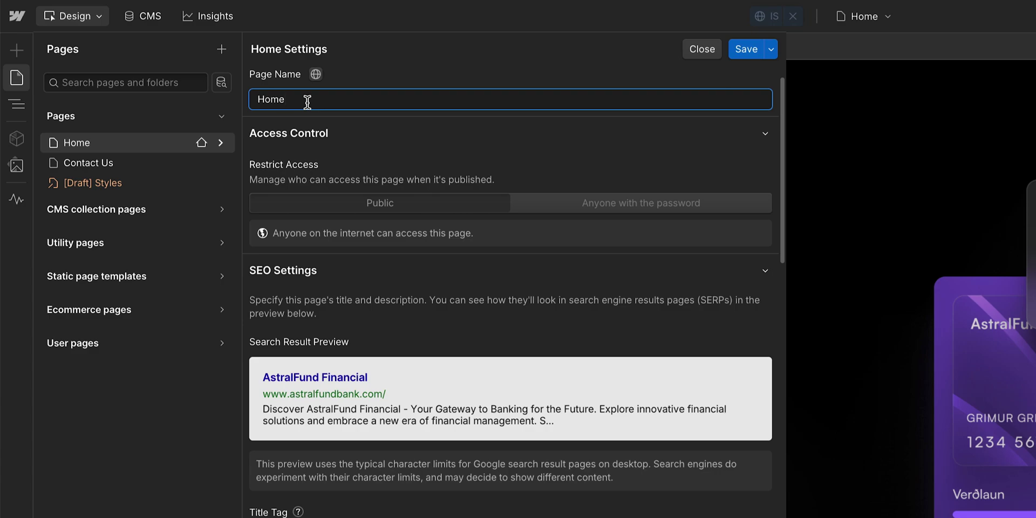
click(315, 75)
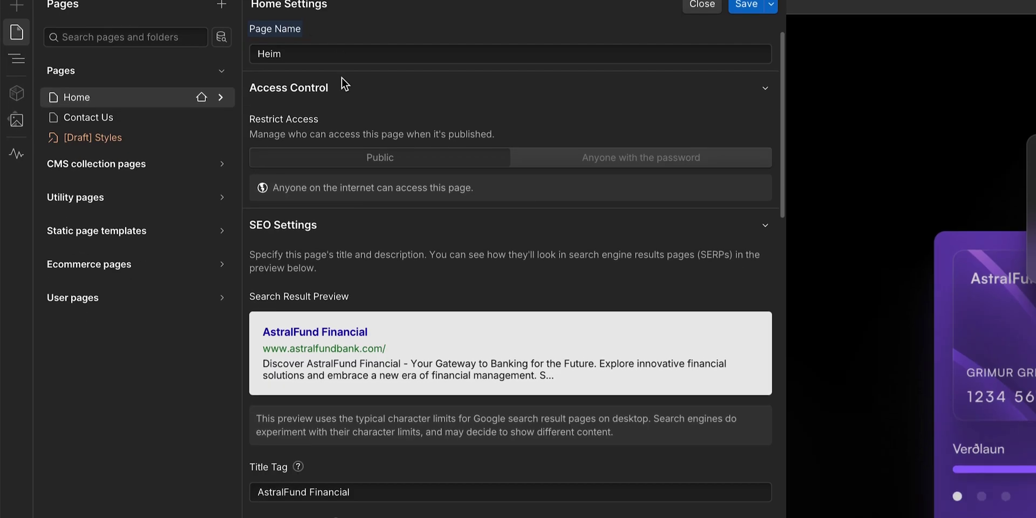
scroll(368, 177, down, 2)
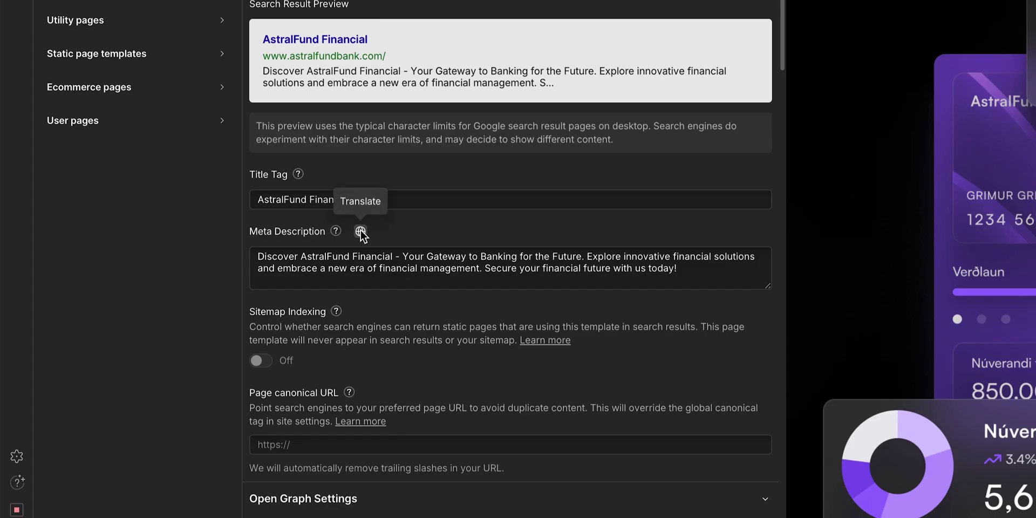
click(360, 232)
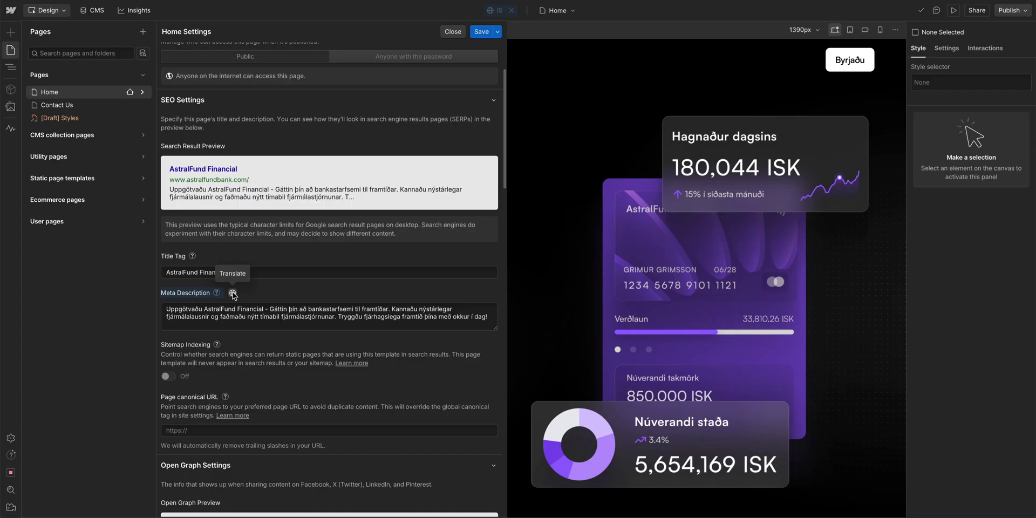
Step: Replace the Home page Open Graph image with ICE Open Graph.png and save the page settings
scroll(233, 295, down, 8)
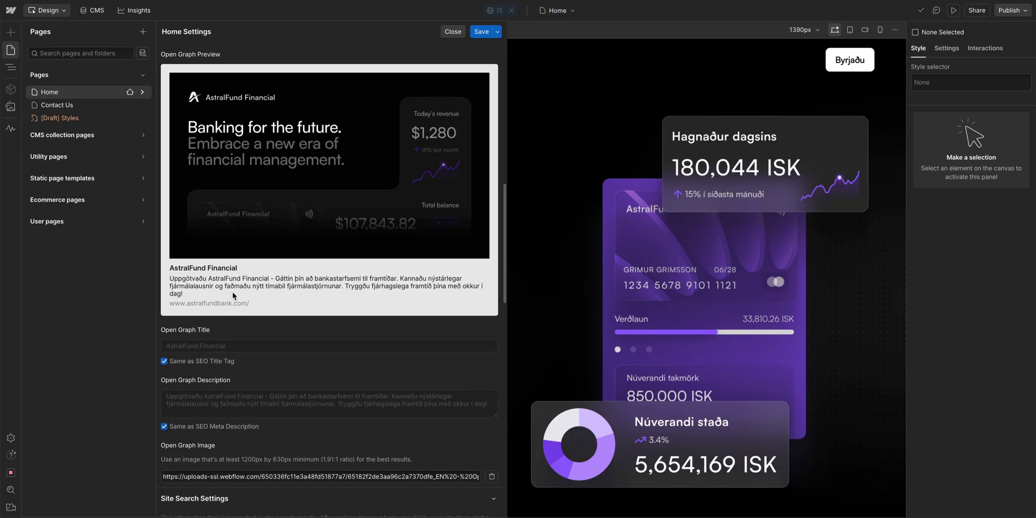
triple_click(210, 477)
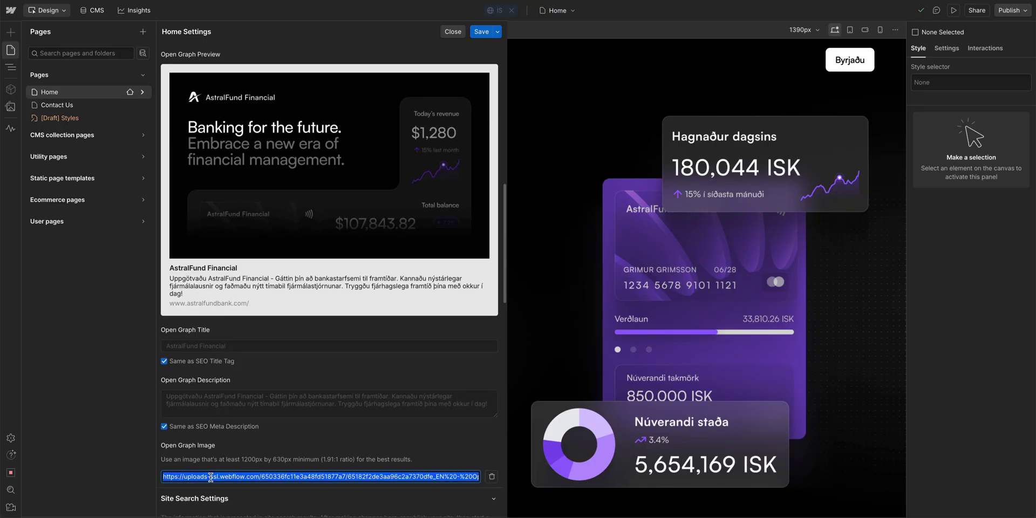
key(BackSpace)
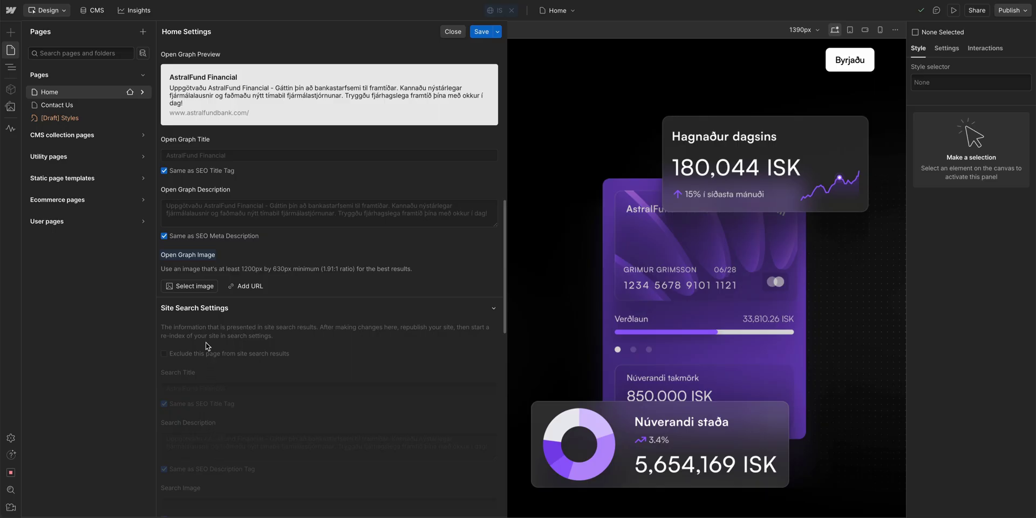
click(195, 287)
text(Ice o)
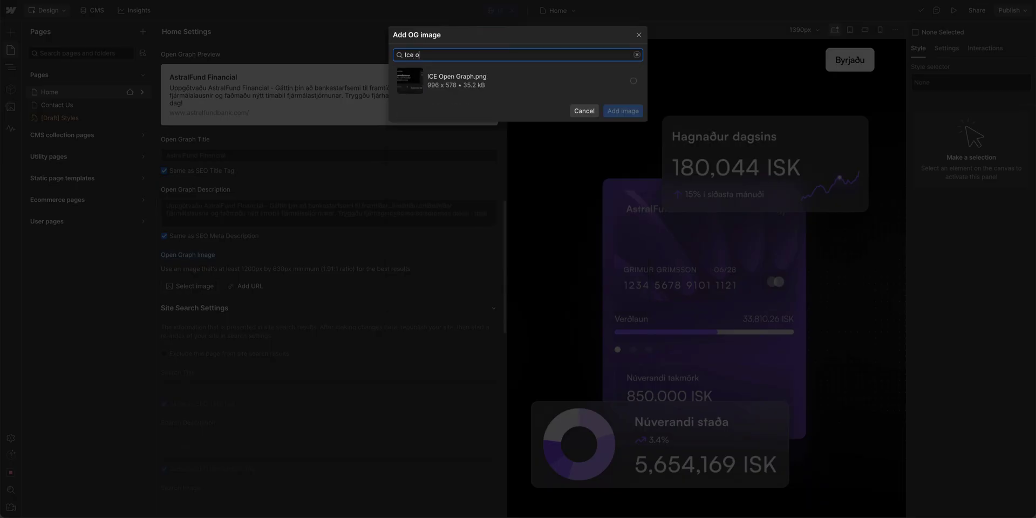
click(533, 90)
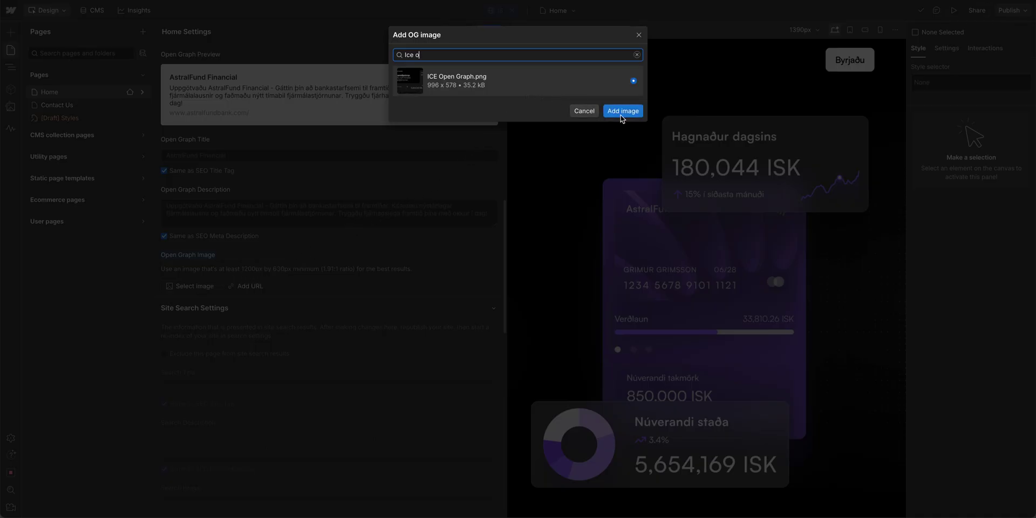
click(623, 112)
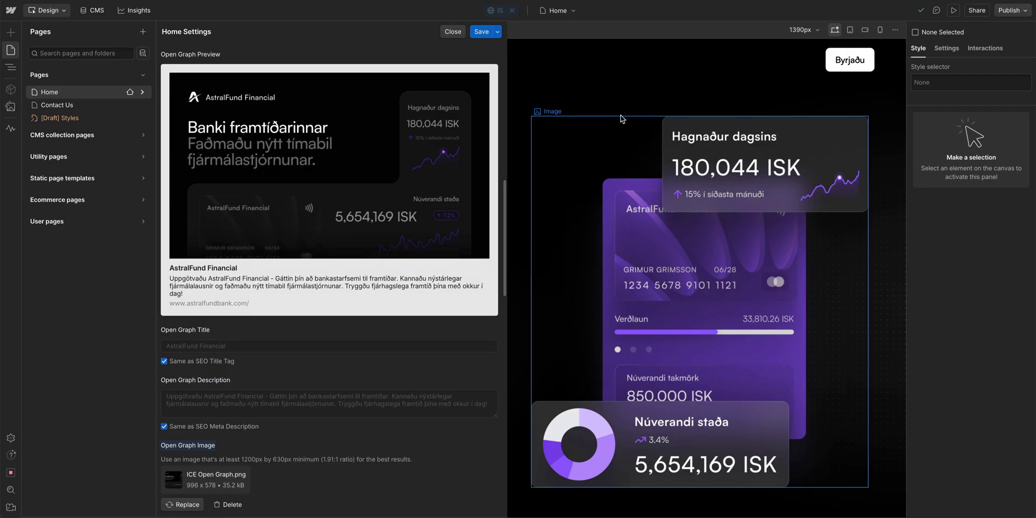
click(483, 34)
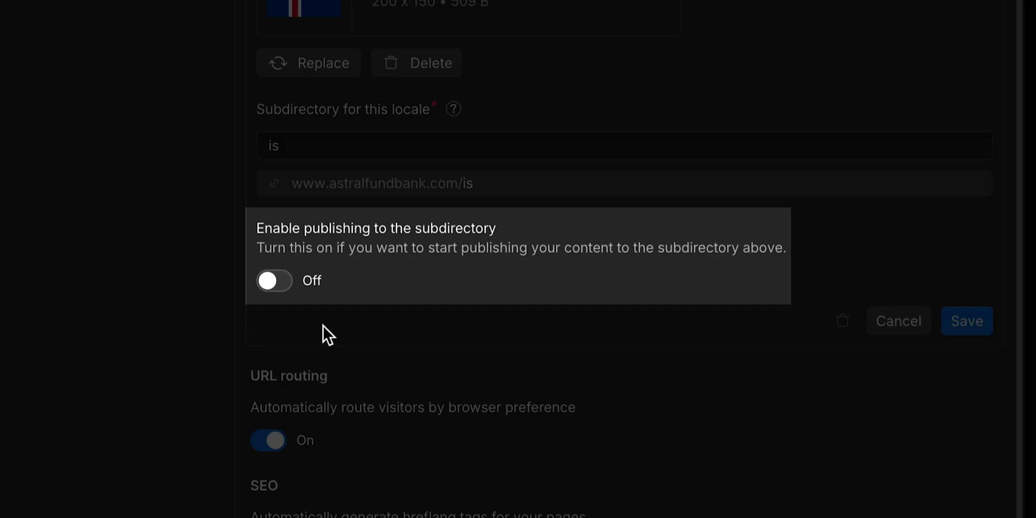
Step: Turn on publishing to the /is subdirectory for the Icelandic locale in Localization settings
click(275, 285)
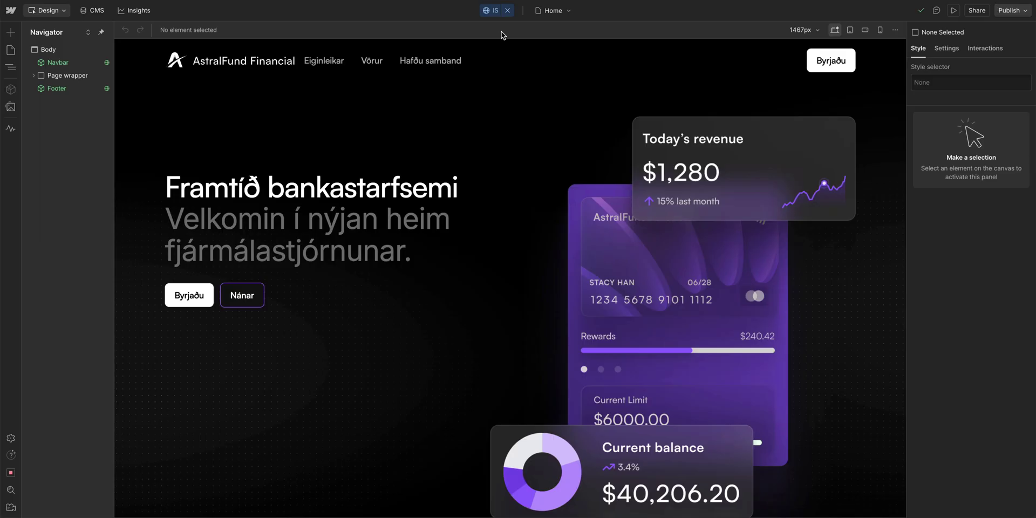
click(493, 10)
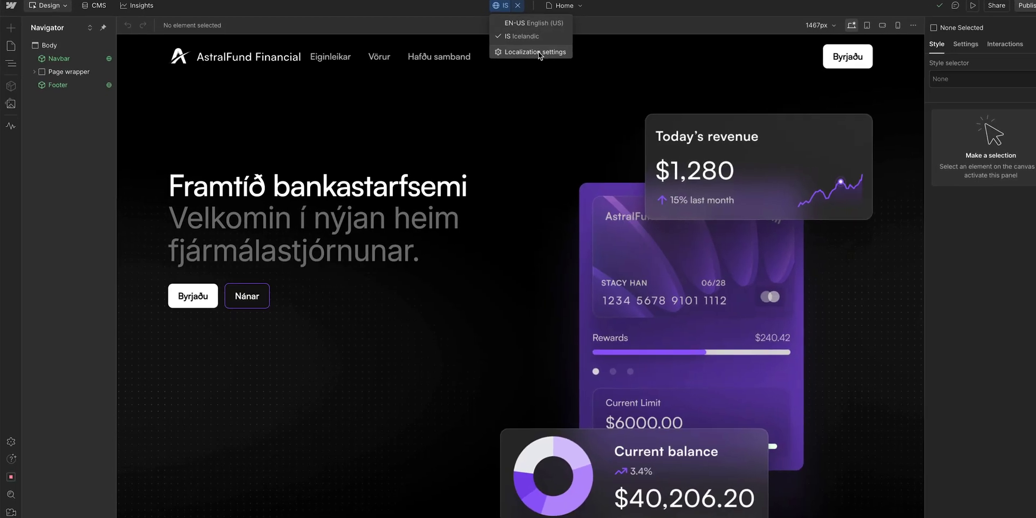
click(534, 56)
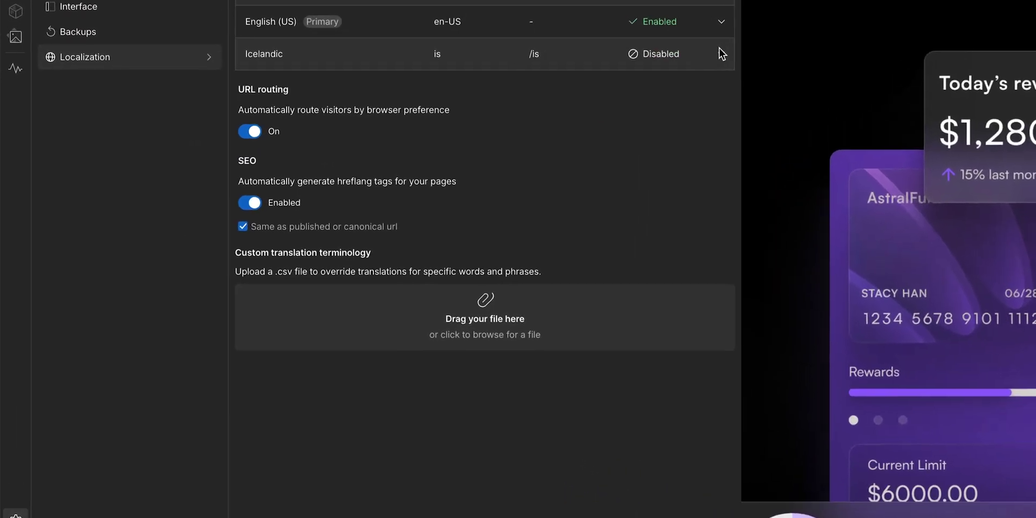
click(721, 53)
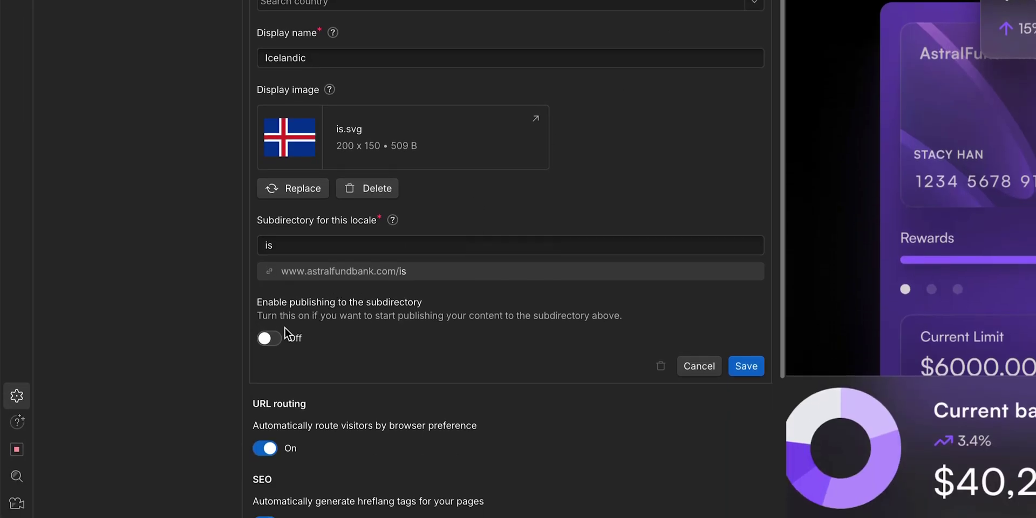
click(271, 338)
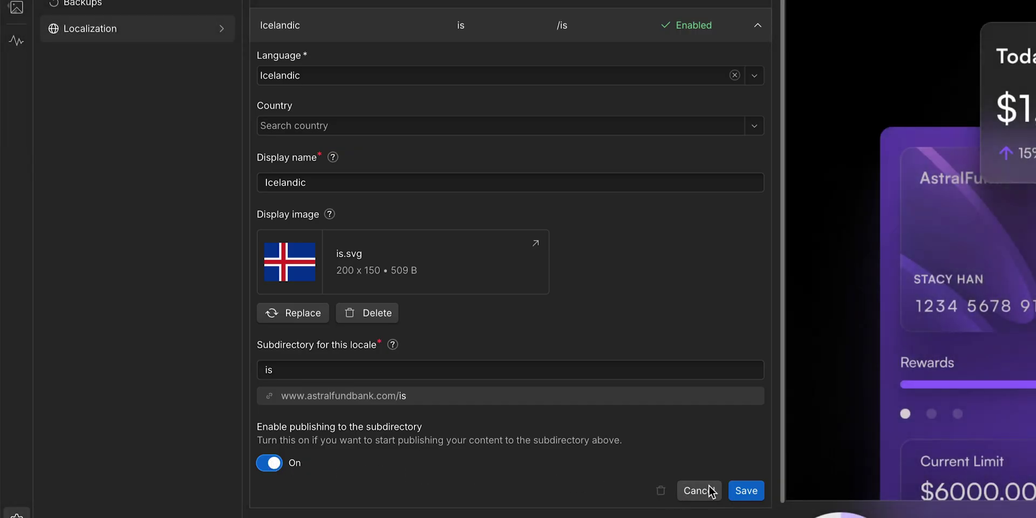
Step: Save the localization settings and publish the site to both staging and production domains
click(752, 493)
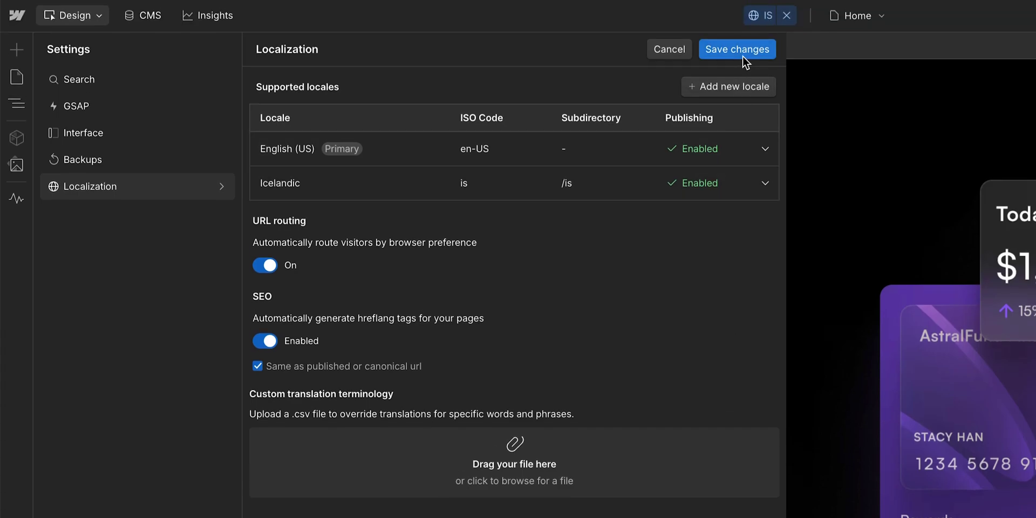
click(743, 54)
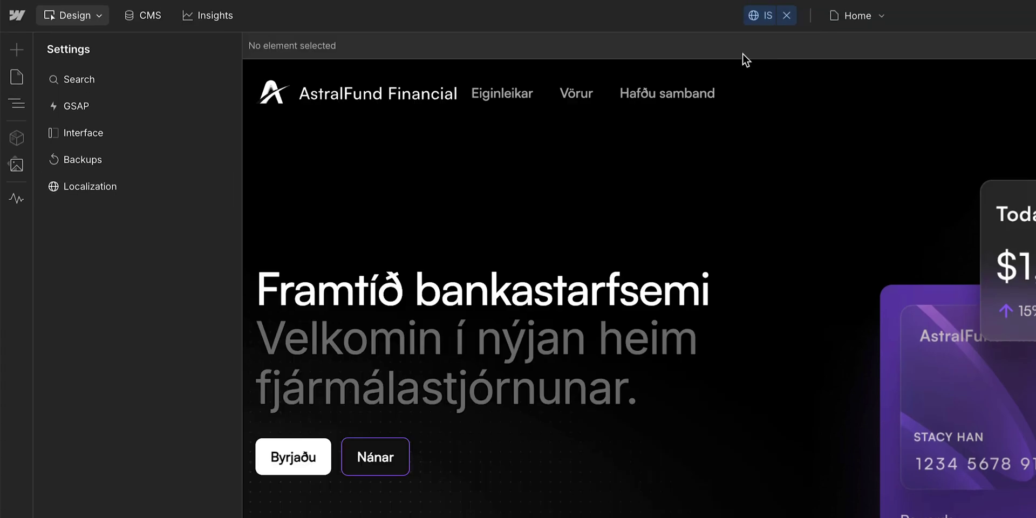
click(1035, 15)
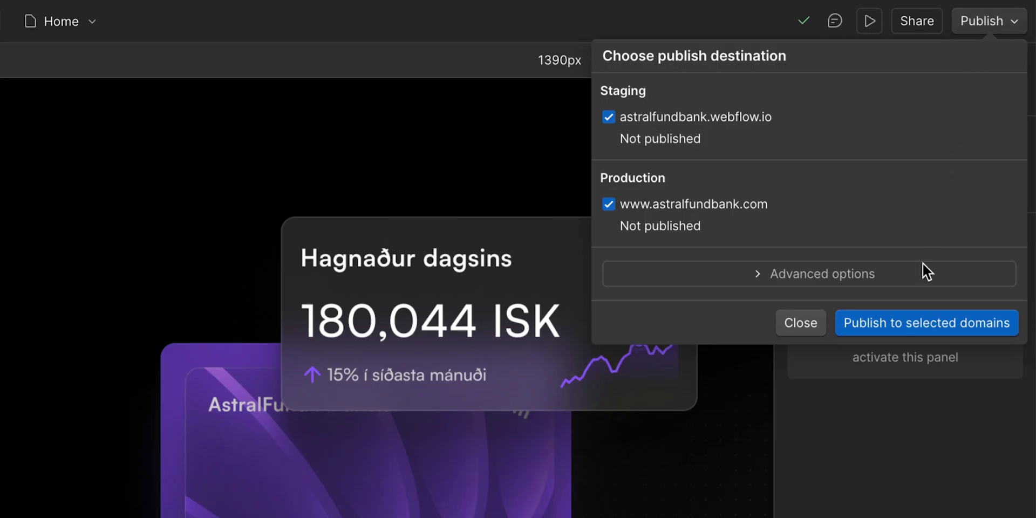
click(915, 324)
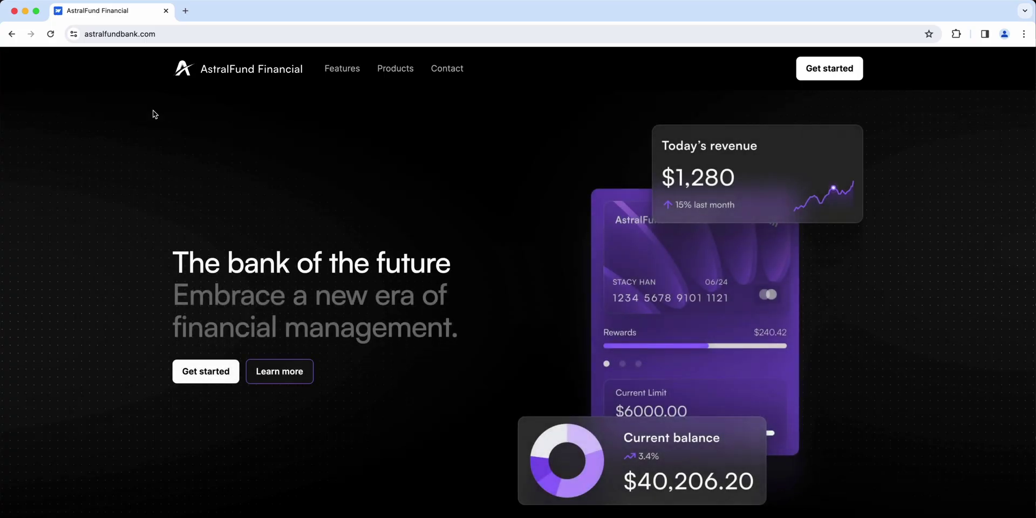
Step: Load the live Icelandic page at astralfundbank.com/is in Chrome
click(179, 34)
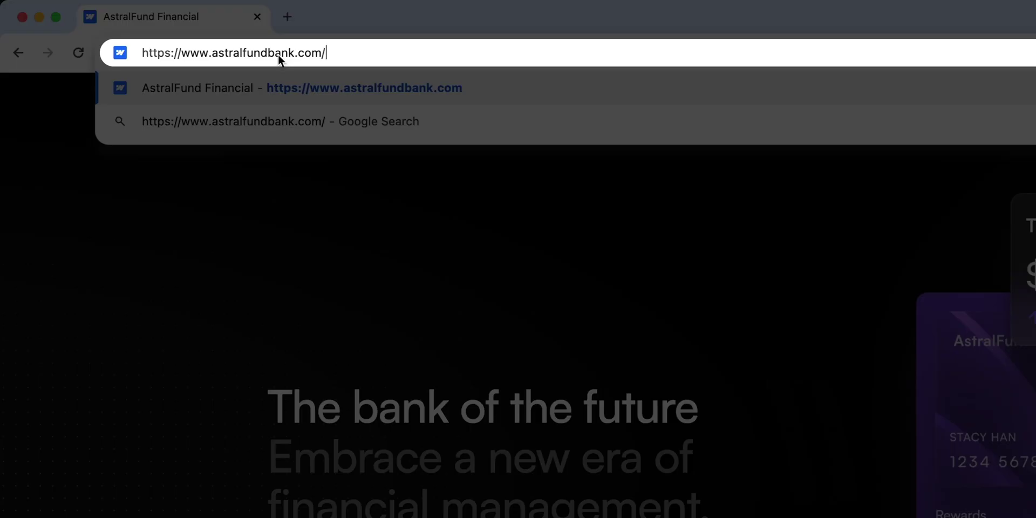
text(is)
key(Return)
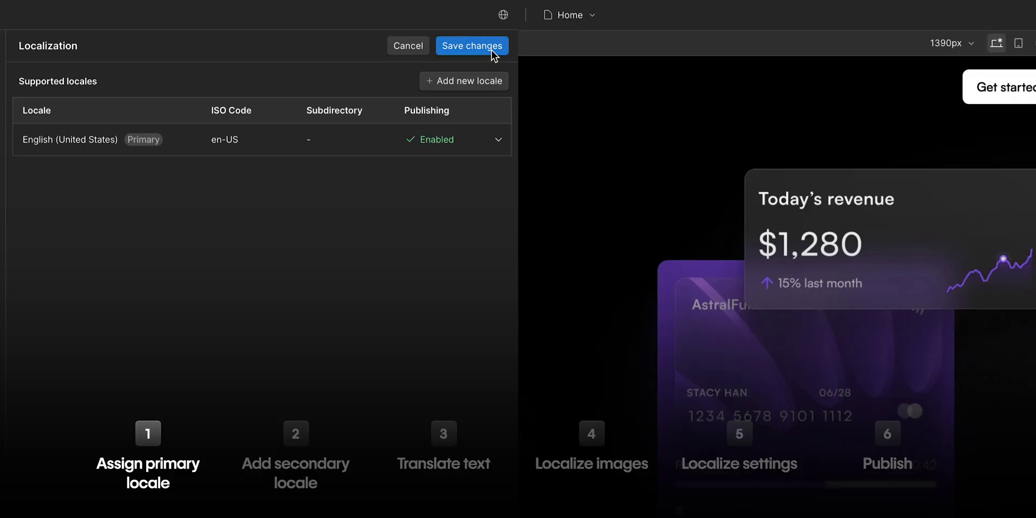
Step: Add the Icelandic locale, set the button text to 'Nánar', and machine-translate the page into Icelandic
click(491, 50)
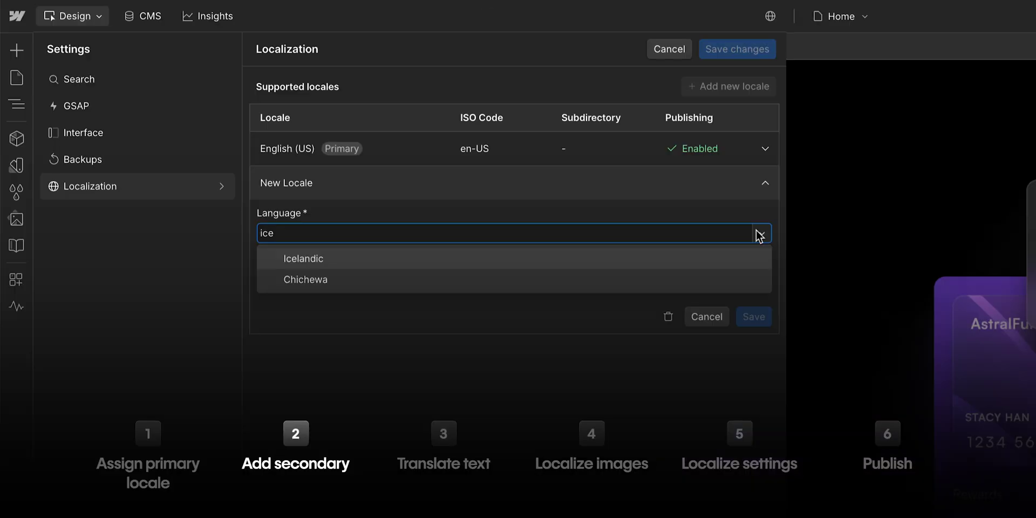
click(727, 252)
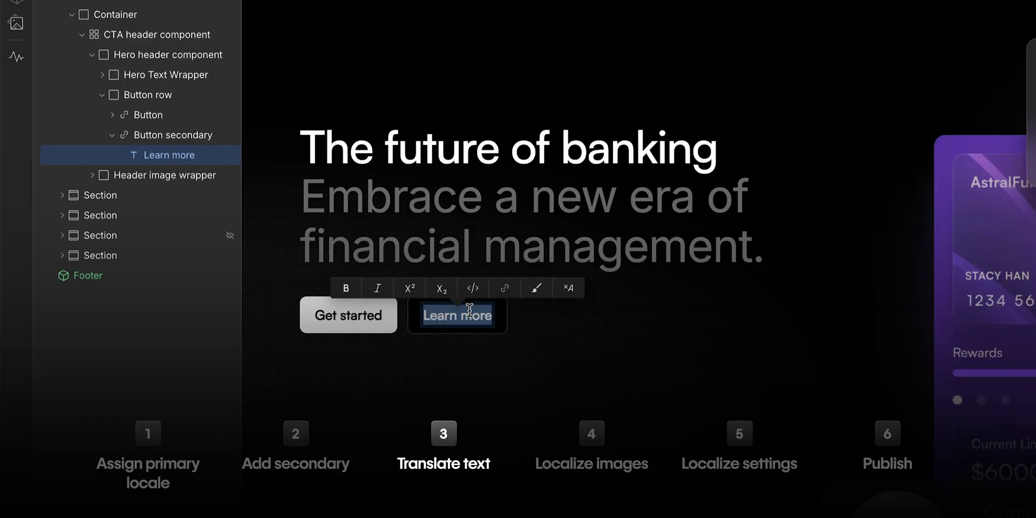
text(Nánar)
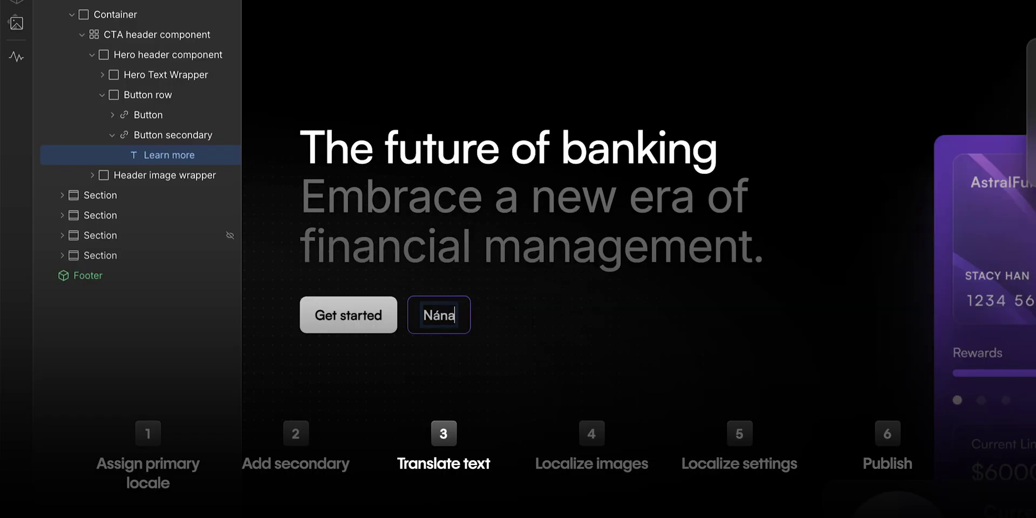
key(Escape)
right_click(151, 78)
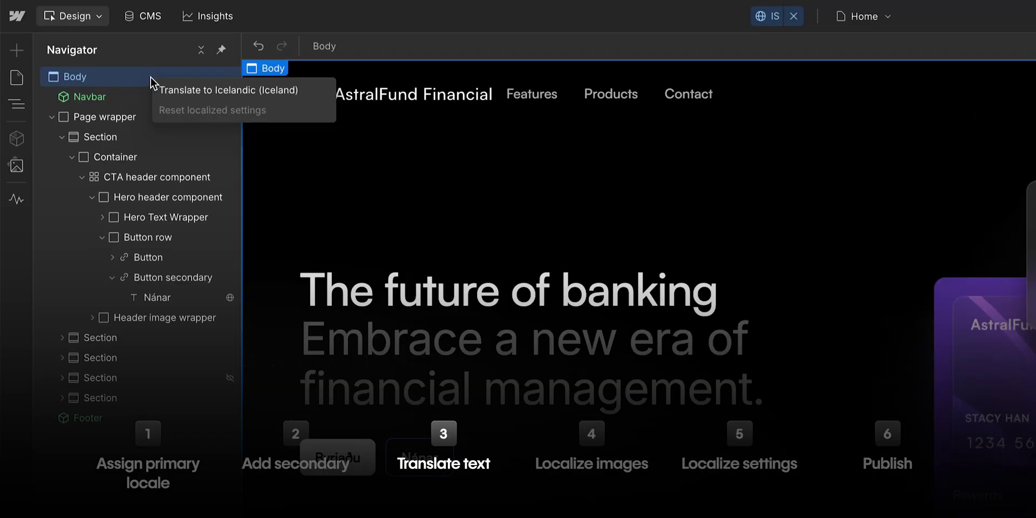
click(196, 94)
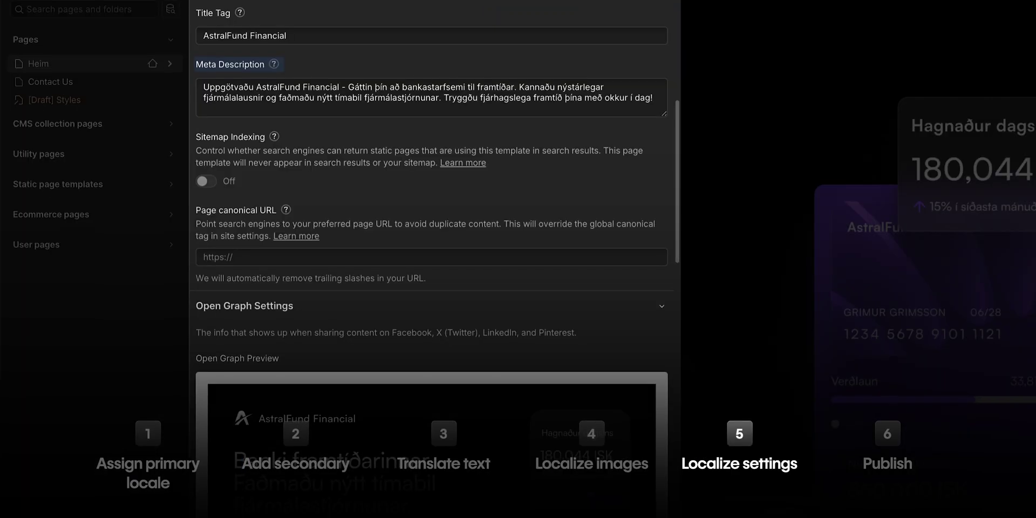
Step: Load the /is page, then open the 'Localize your site in Webflow' course in Webflow University
scroll(432, 216, down, 2)
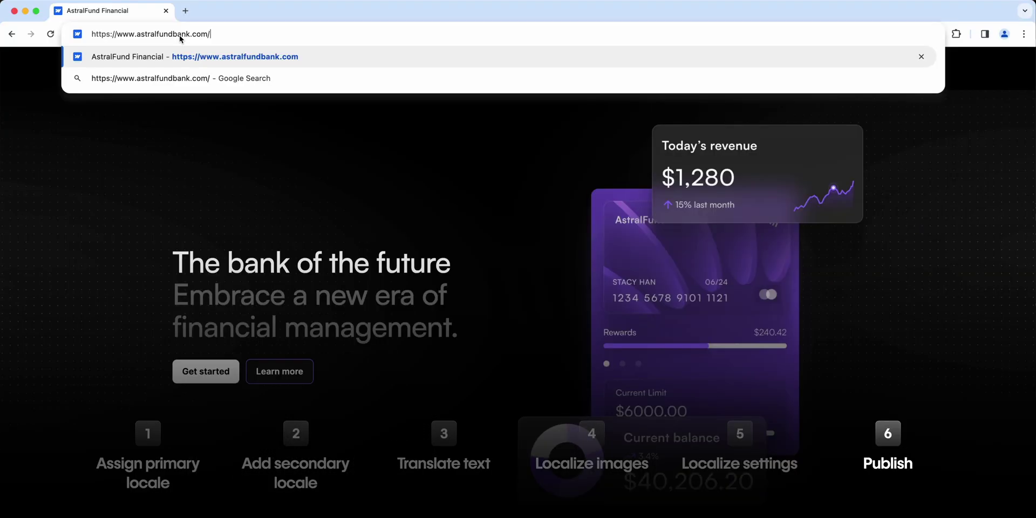
text(is)
key(Return)
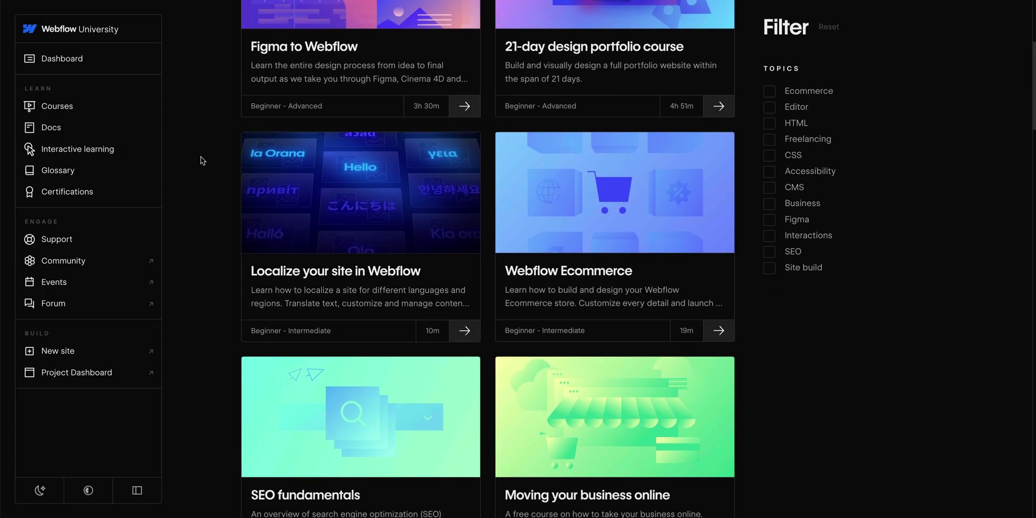
click(347, 186)
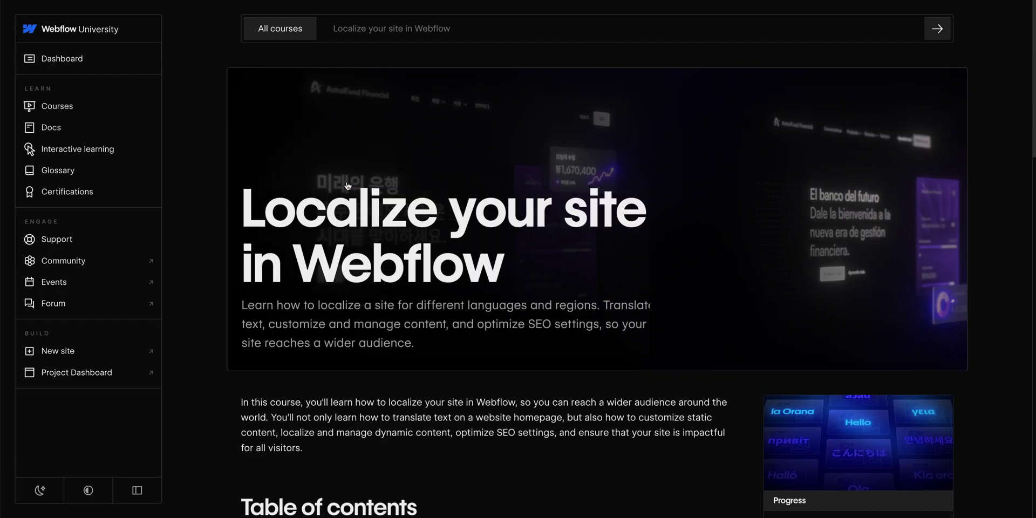